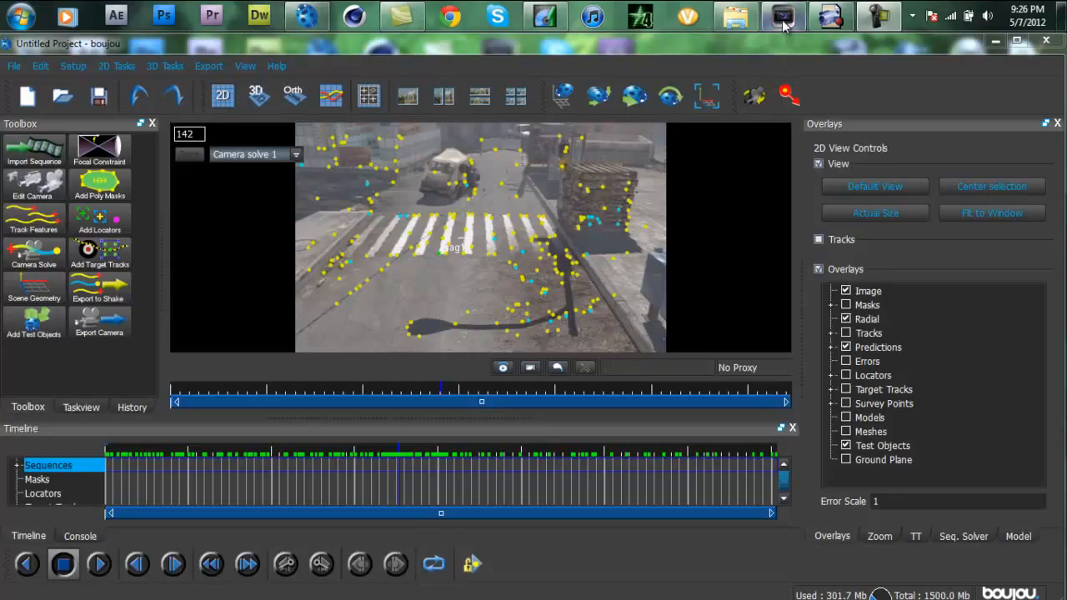
pyautogui.moveTo(783, 23)
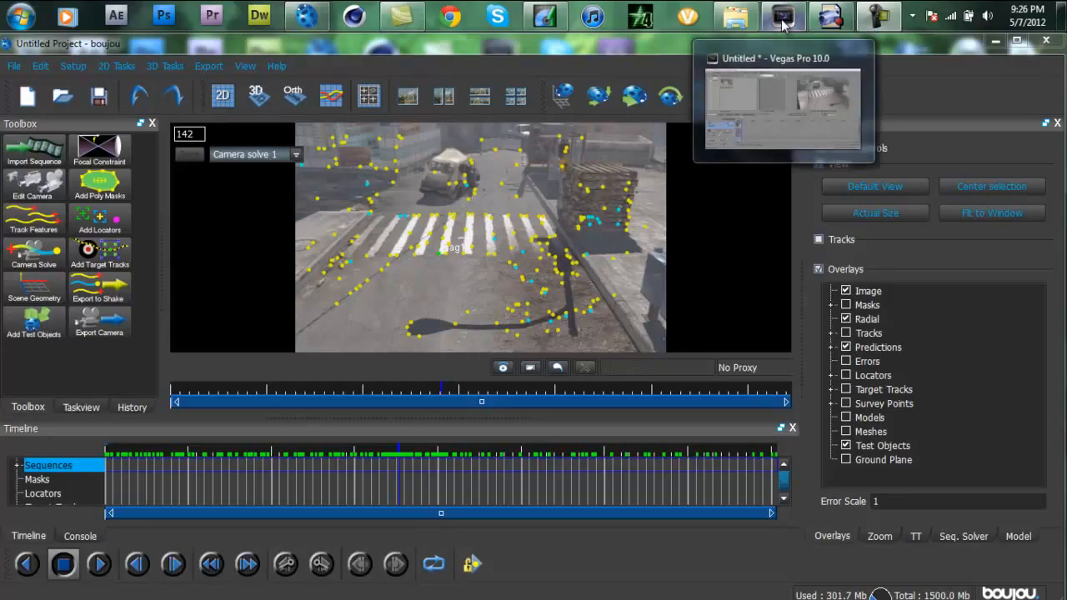
pyautogui.moveTo(747, 25)
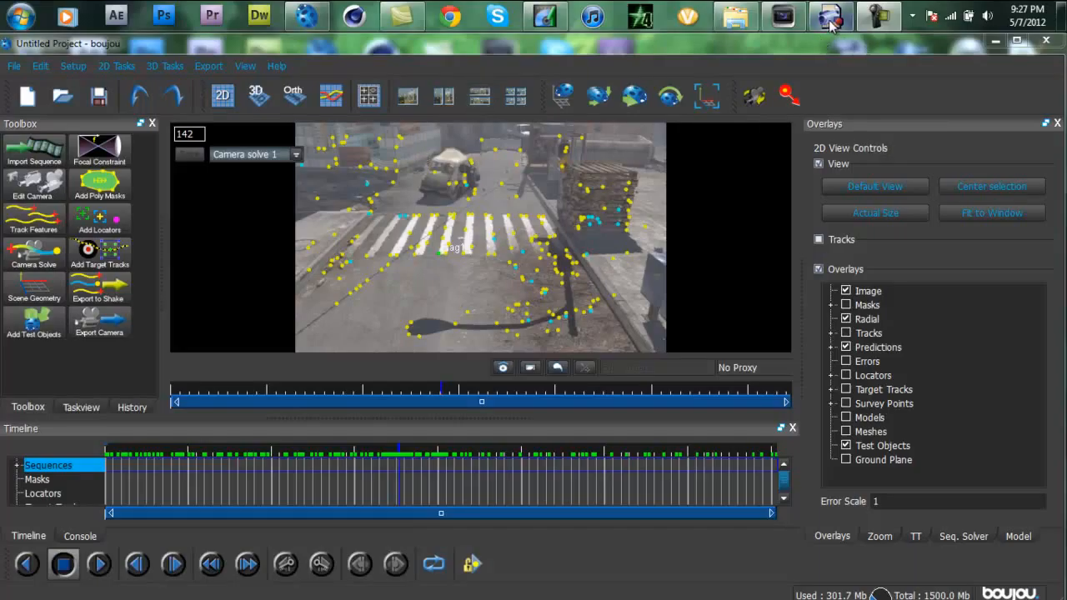
pyautogui.moveTo(828, 25)
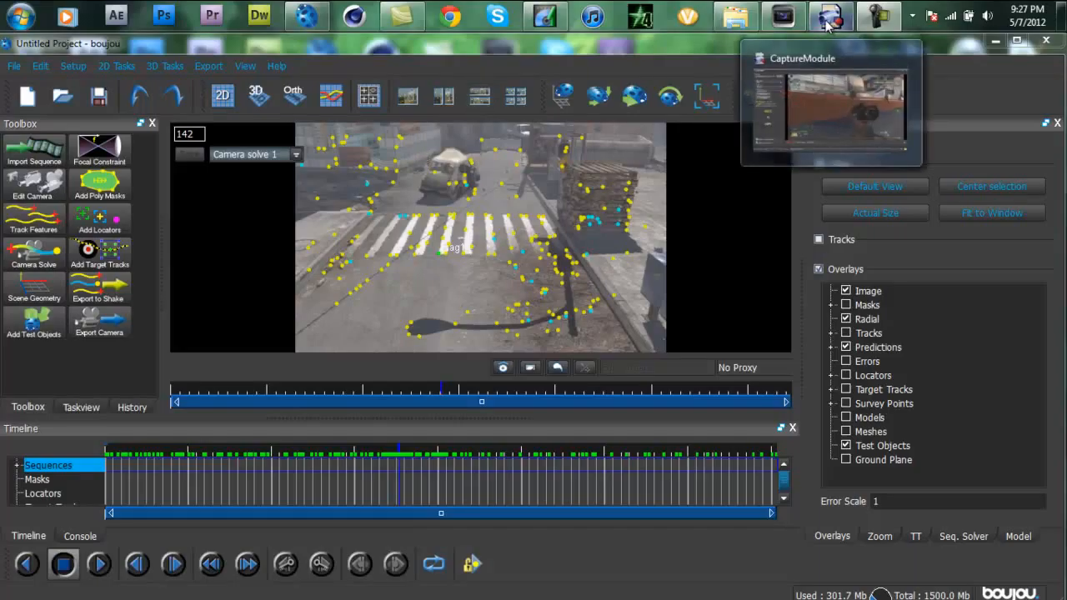
# Set up a camera export to the Desktop in Cinema 4D (*.c4d) format with the file name Tutorial
pyautogui.click(99, 328)
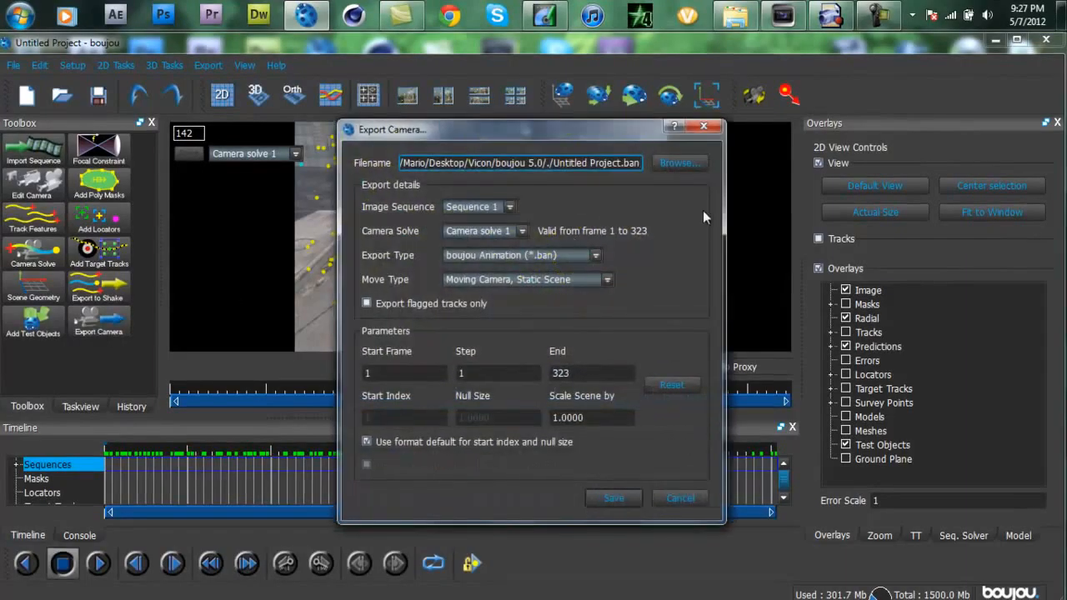
pyautogui.click(672, 162)
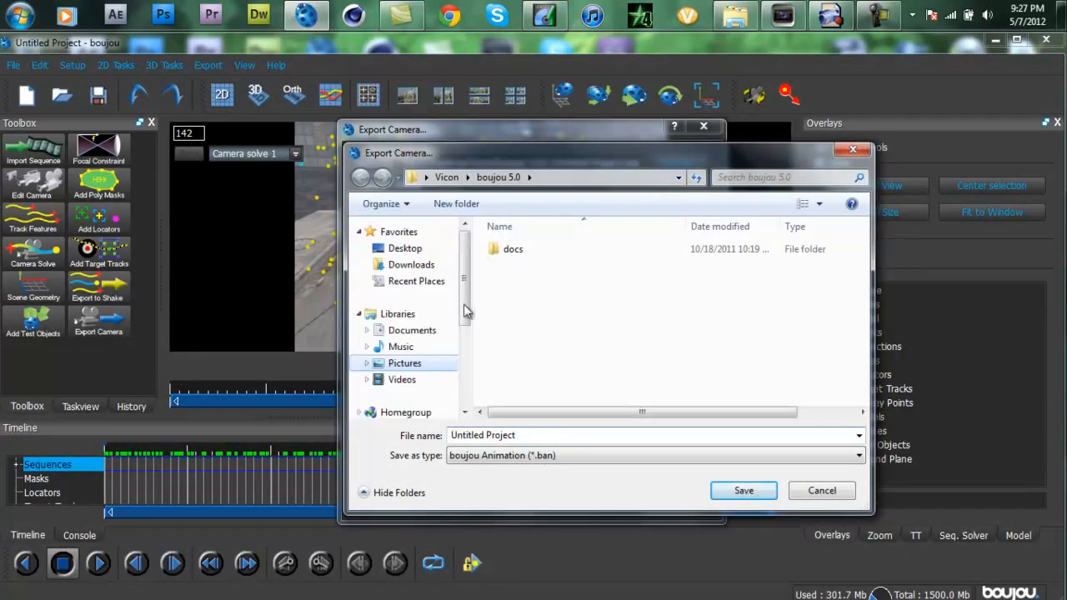
pyautogui.click(428, 249)
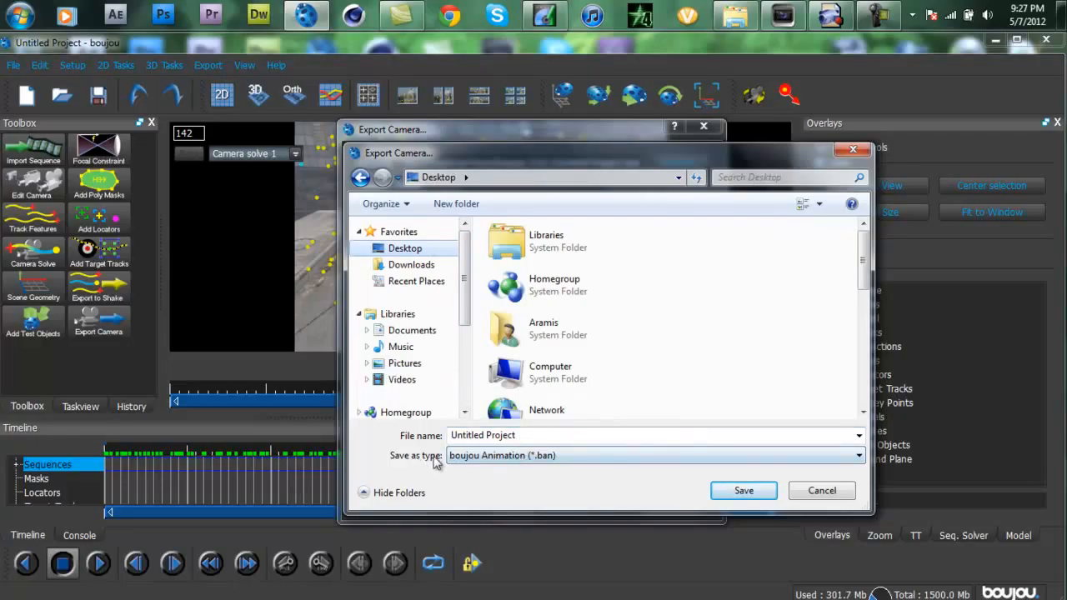
pyautogui.click(500, 463)
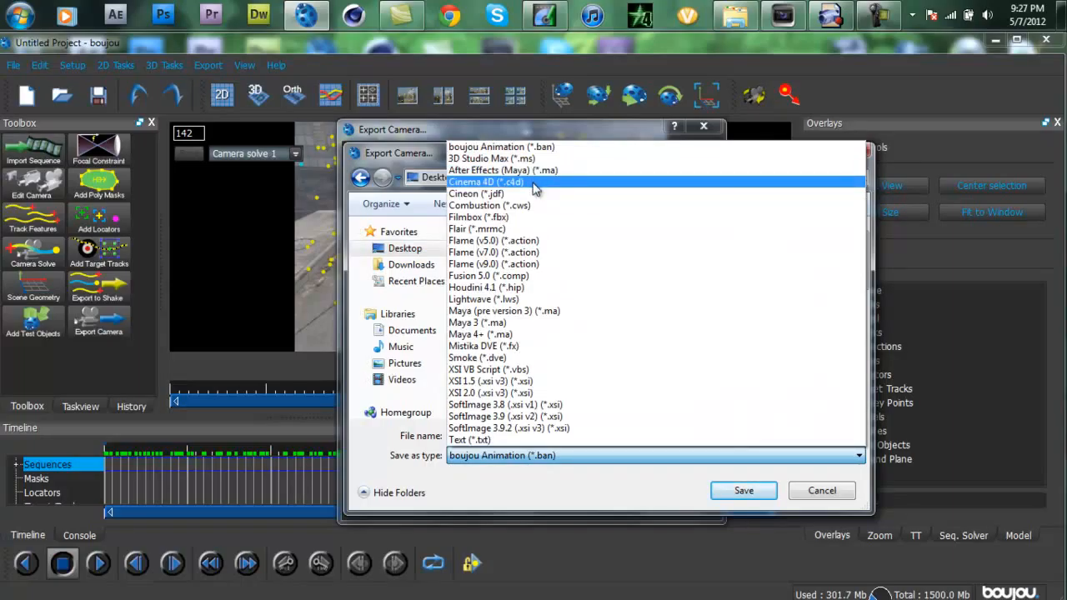
pyautogui.click(534, 188)
pyautogui.moveTo(595, 436); pyautogui.dragTo(433, 438)
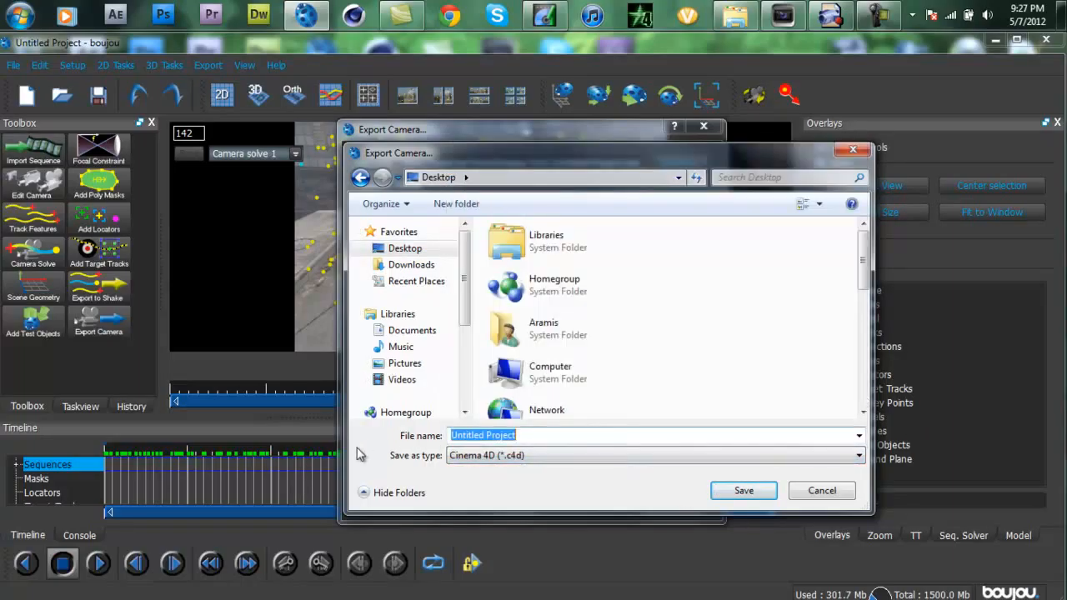
pyautogui.write('Tuto')
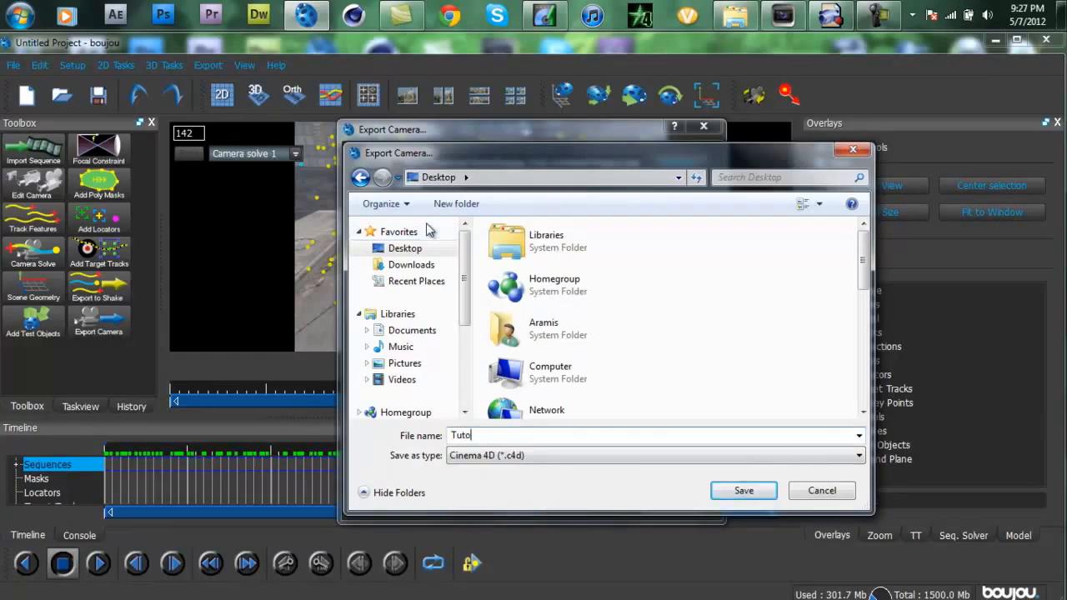
pyautogui.write('rial')
pyautogui.click(737, 491)
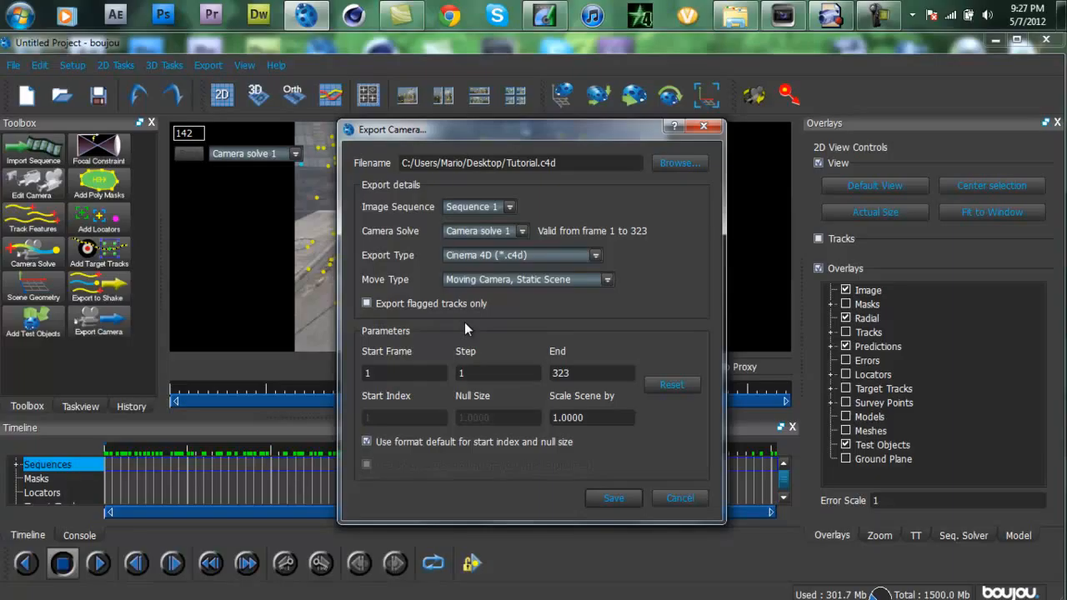
# Export the camera with flagged tracks only and the scene scaled by 100
pyautogui.click(461, 308)
pyautogui.moveTo(604, 421); pyautogui.dragTo(471, 435)
pyautogui.write('100')
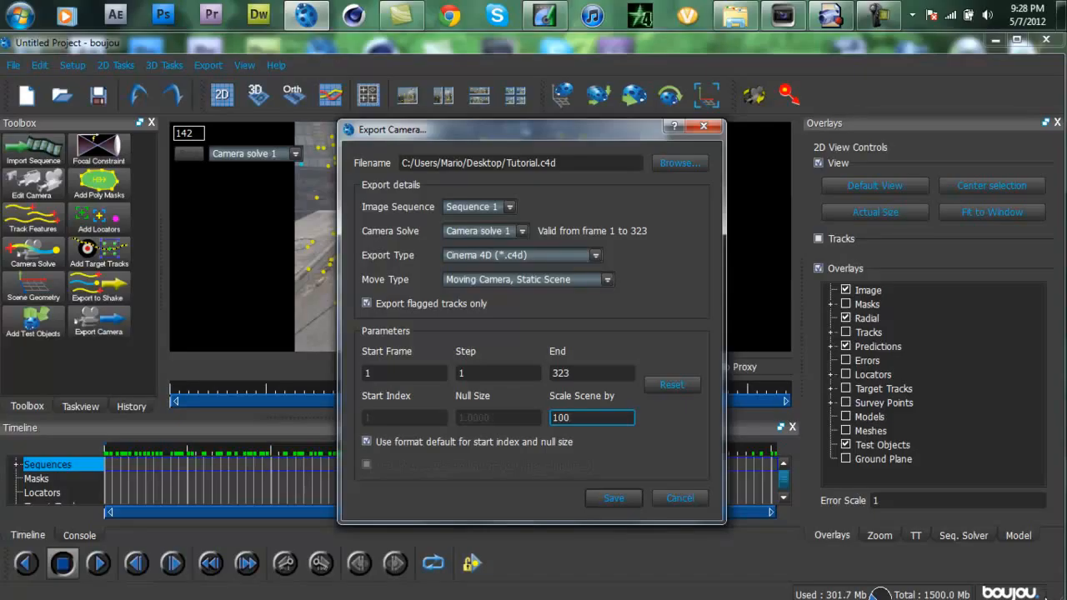
pyautogui.click(616, 500)
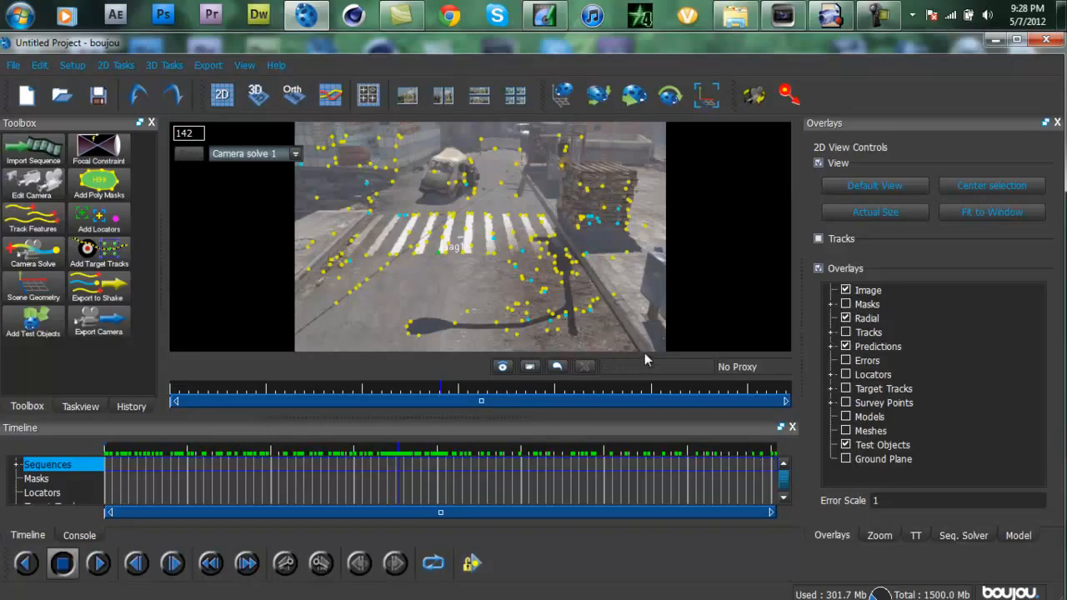
# Minimize boujou and place the exported Tutorial file and the Seq TUTORIAL folder side by side in the middle of the desktop
pyautogui.moveTo(497, 461); pyautogui.dragTo(430, 448)
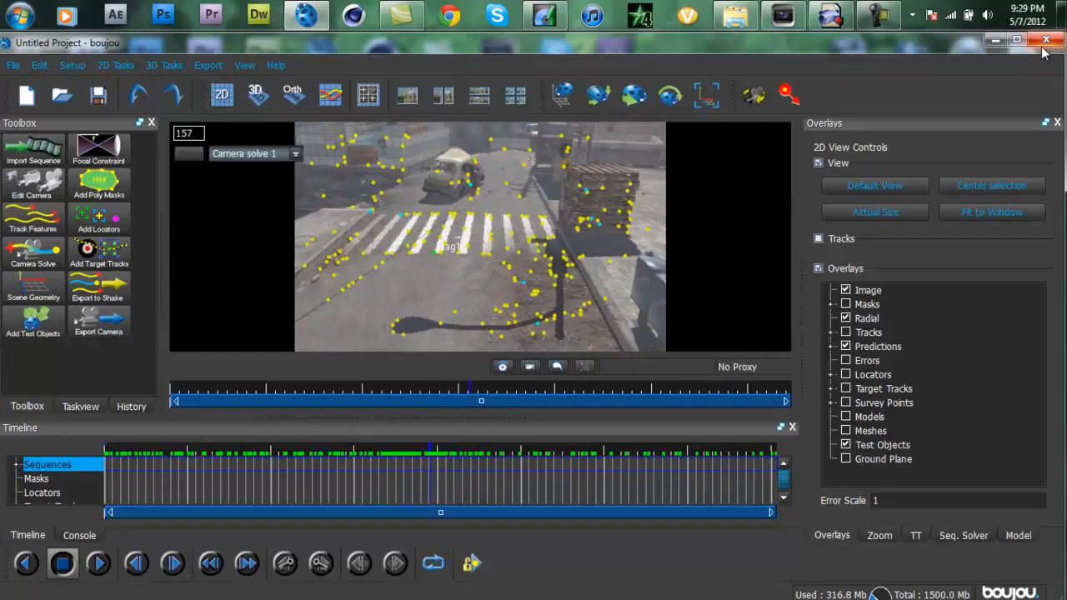
pyautogui.click(994, 40)
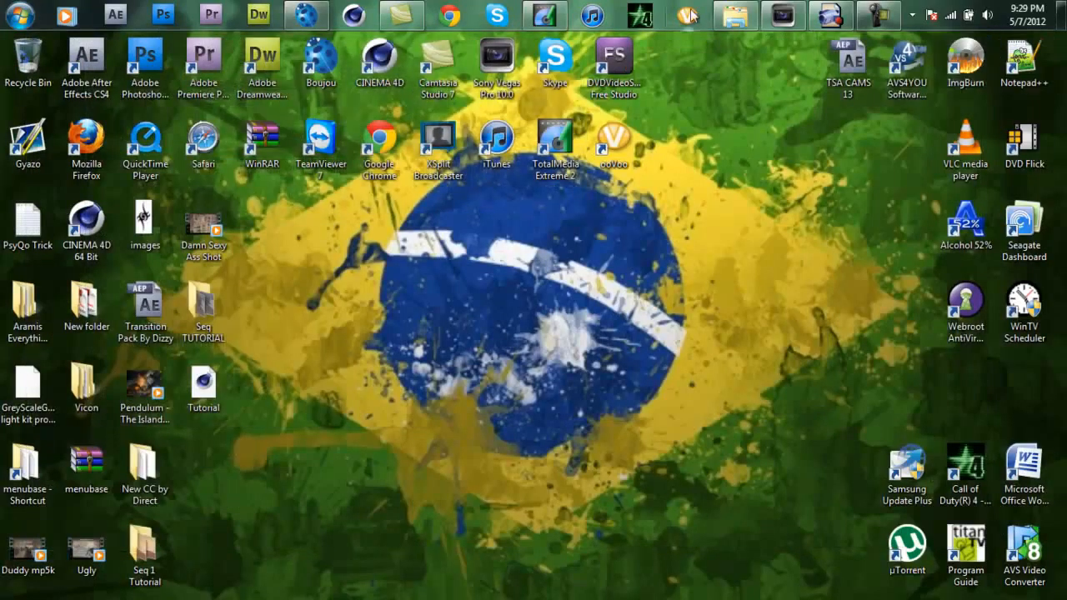
pyautogui.moveTo(206, 417); pyautogui.dragTo(500, 337)
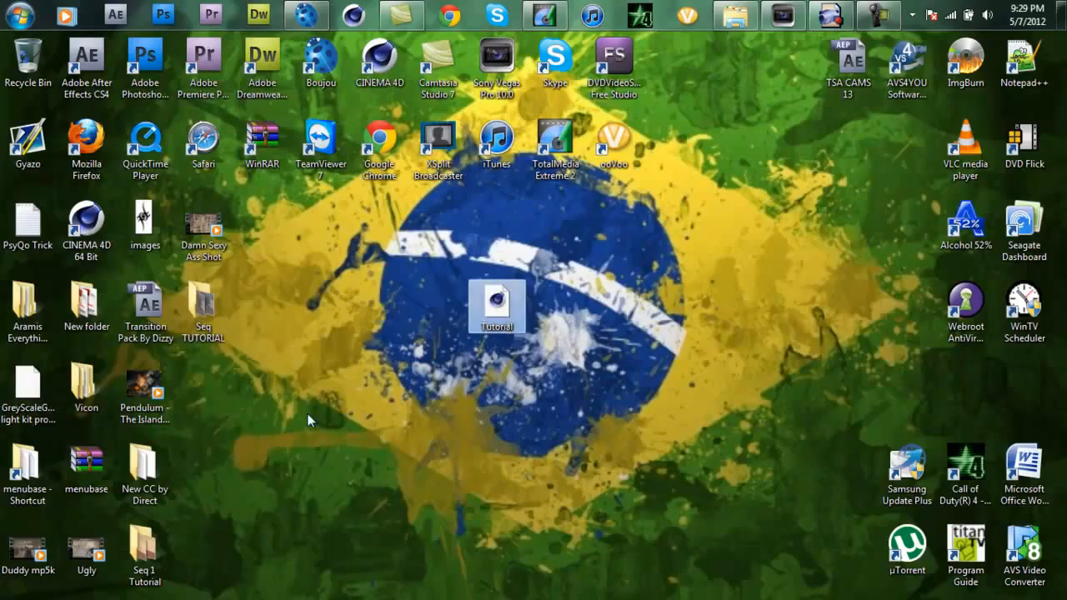
pyautogui.moveTo(212, 311); pyautogui.dragTo(444, 311)
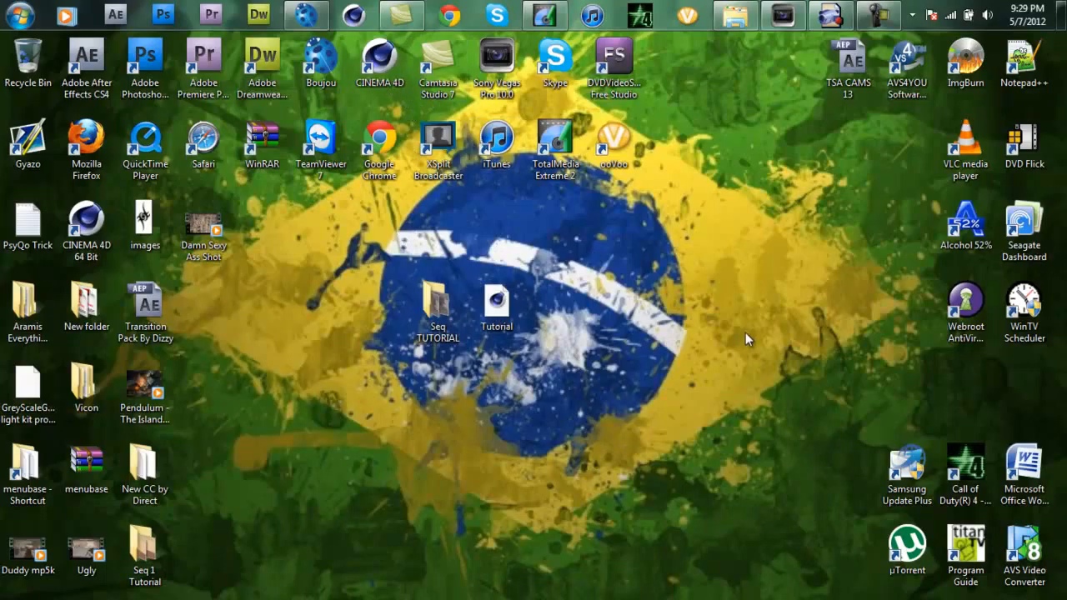
pyautogui.click(505, 315)
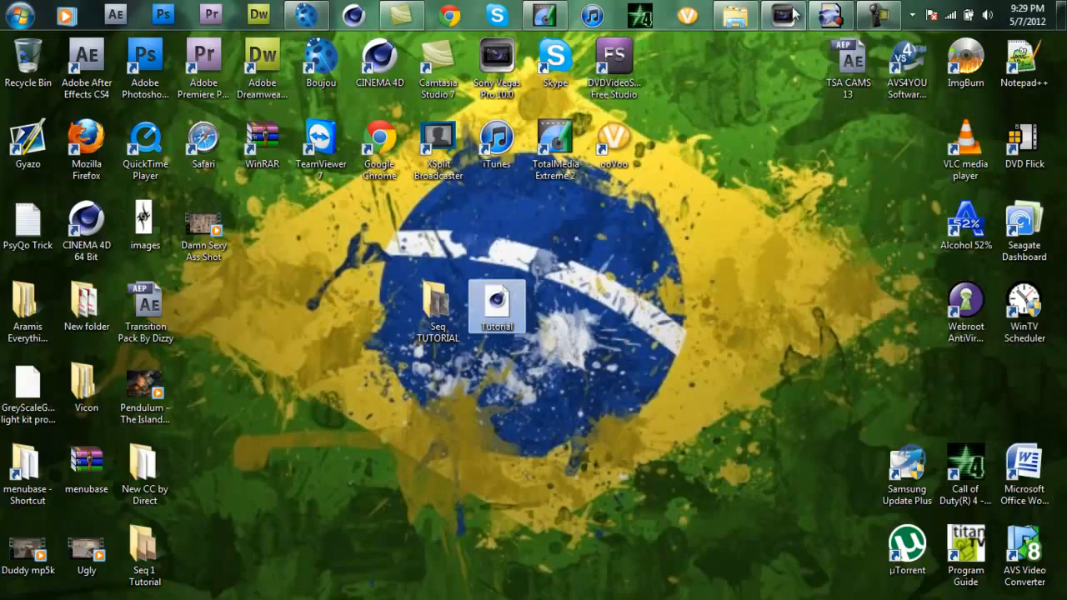
pyautogui.moveTo(794, 18)
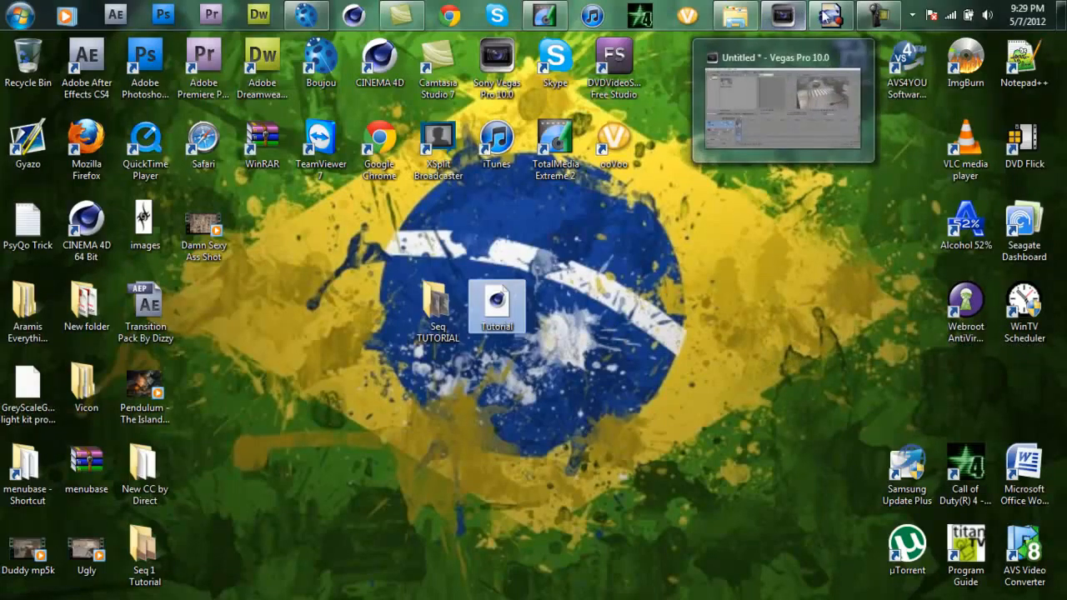
pyautogui.click(879, 15)
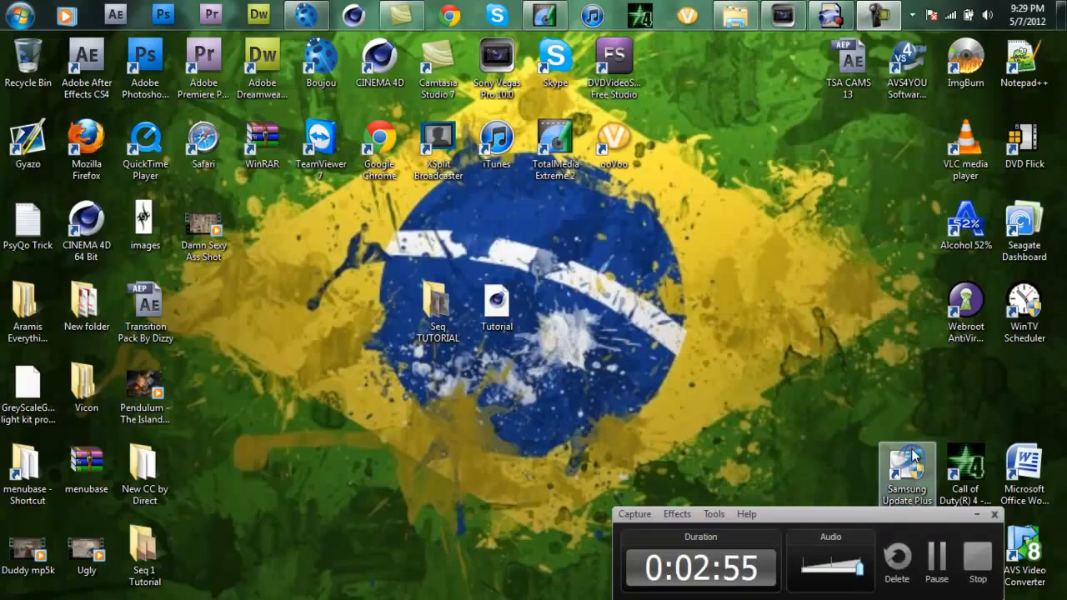
pyautogui.click(977, 517)
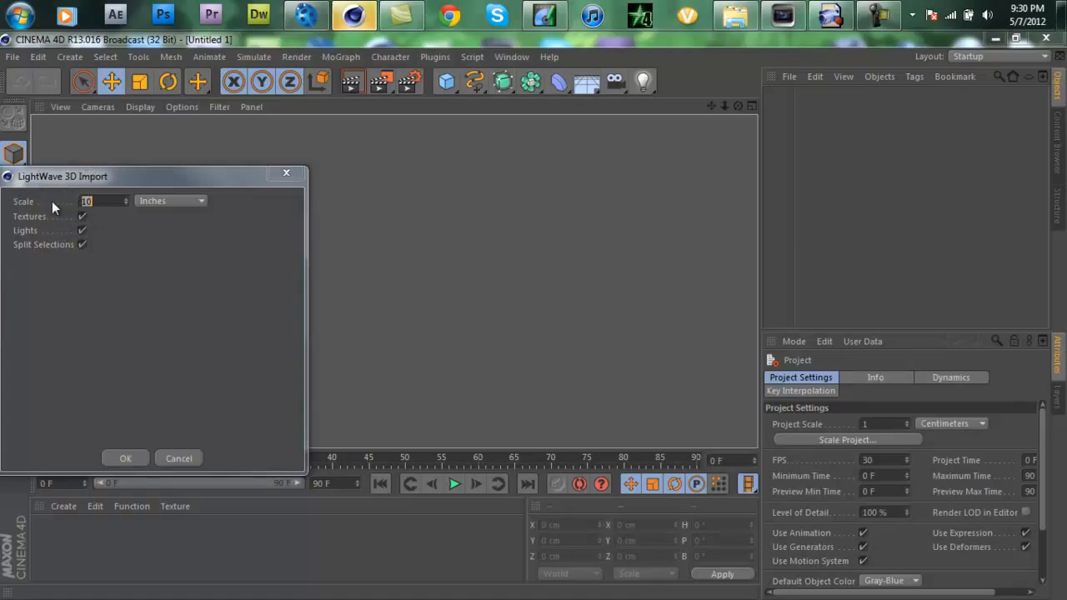
# Import the tracked scene into CINEMA 4D with the LightWave 3D import scale set to 10 inches
pyautogui.click(100, 203)
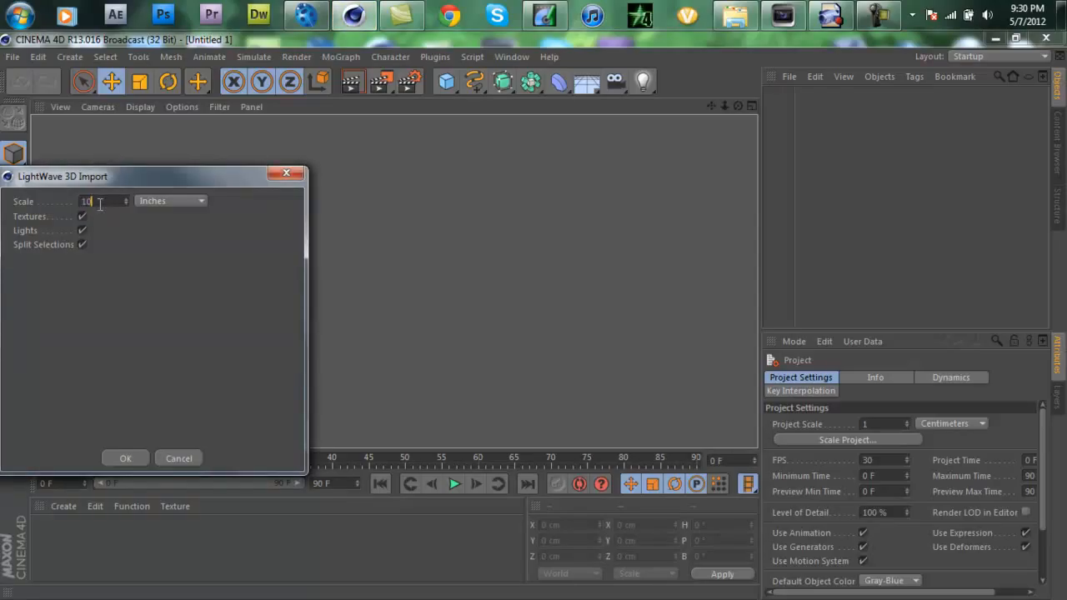
pyautogui.click(146, 204)
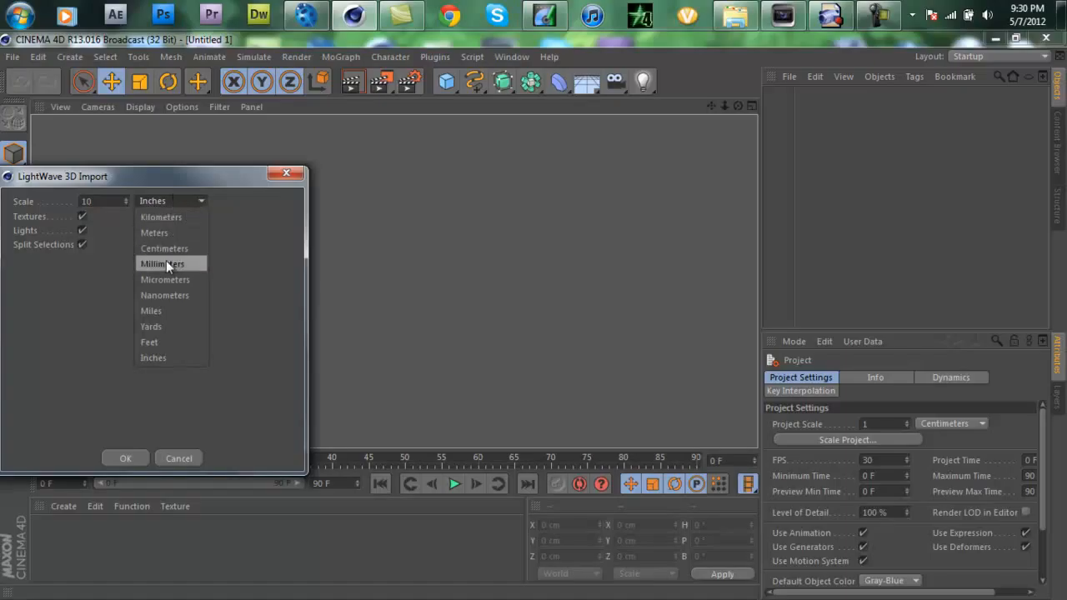
pyautogui.click(154, 357)
pyautogui.click(125, 458)
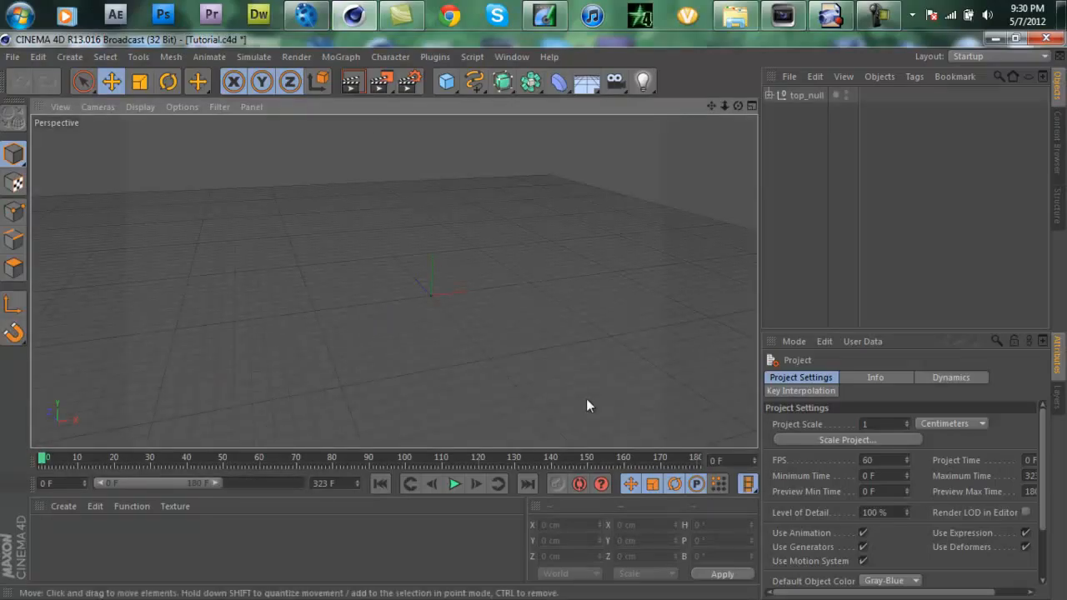
# Add a Background object to the imported scene
pyautogui.moveTo(51, 460)
pyautogui.mouseDown()
pyautogui.moveTo(482, 480)
pyautogui.moveTo(569, 466)
pyautogui.moveTo(38, 459)
pyautogui.mouseUp()
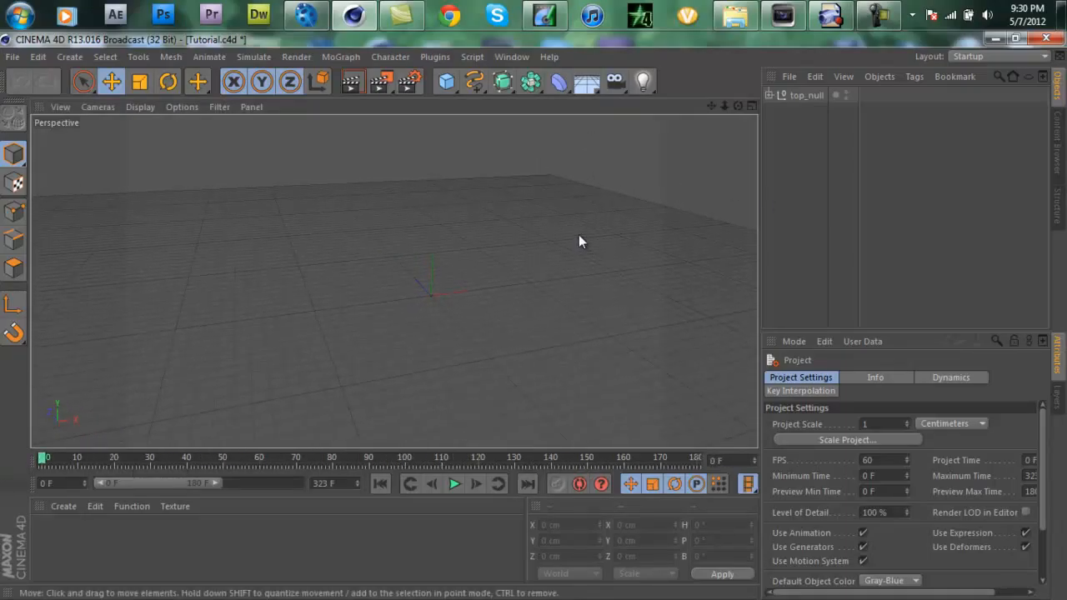
pyautogui.click(586, 83)
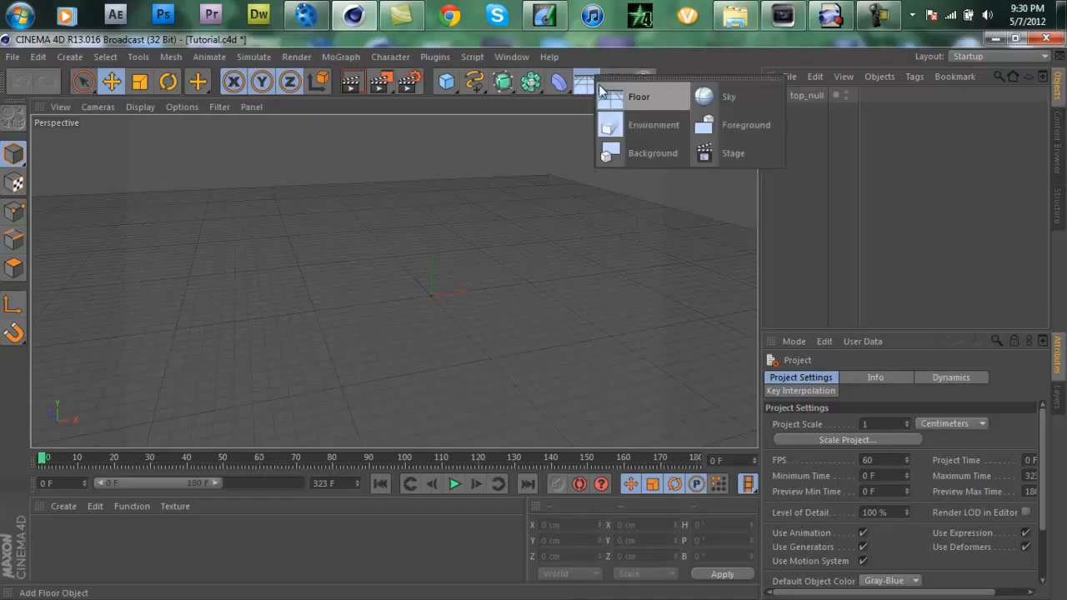
pyautogui.click(644, 157)
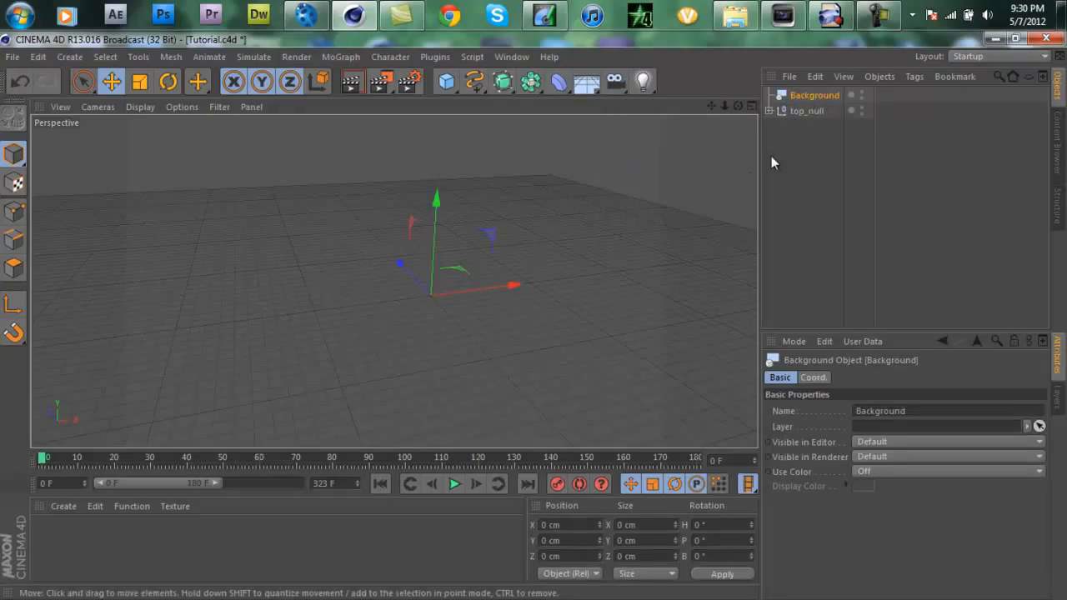
# Create a new material and turn off its Specular channel
pyautogui.doubleClick(105, 541)
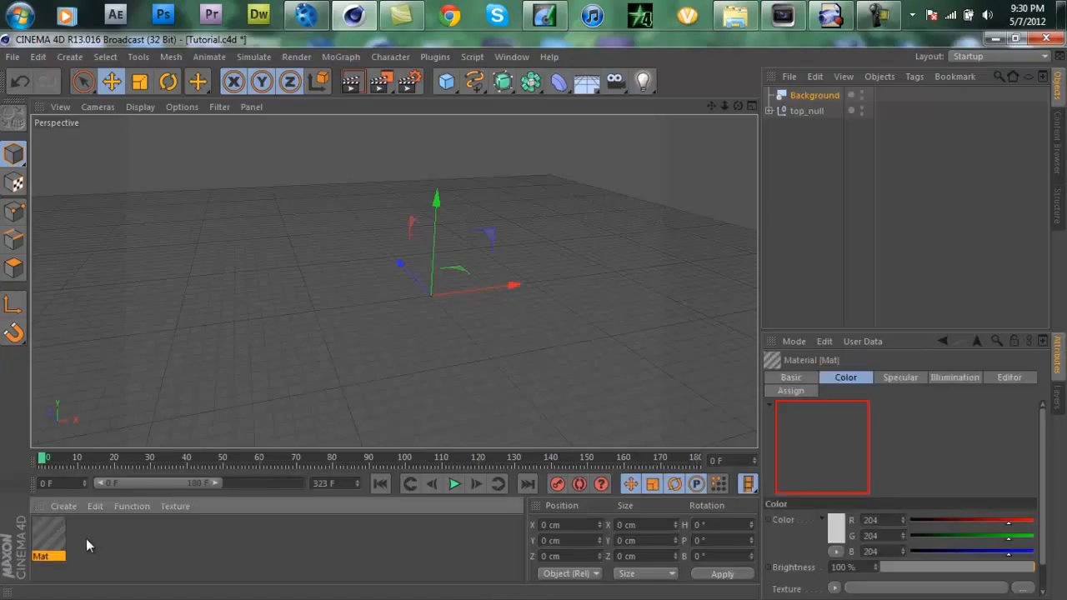
pyautogui.click(65, 508)
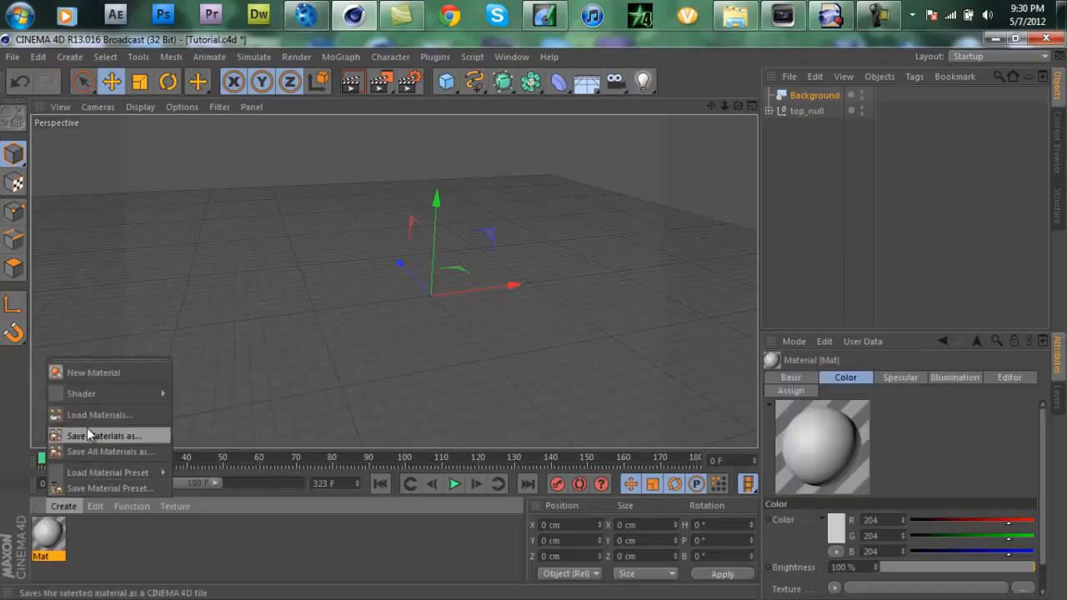
pyautogui.click(48, 533)
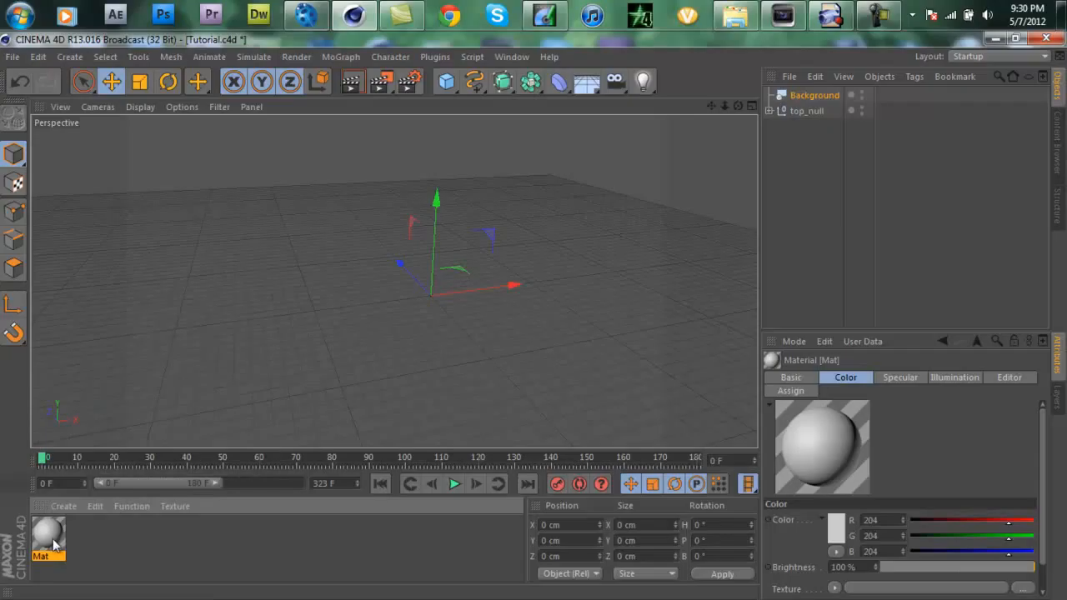
pyautogui.doubleClick(48, 533)
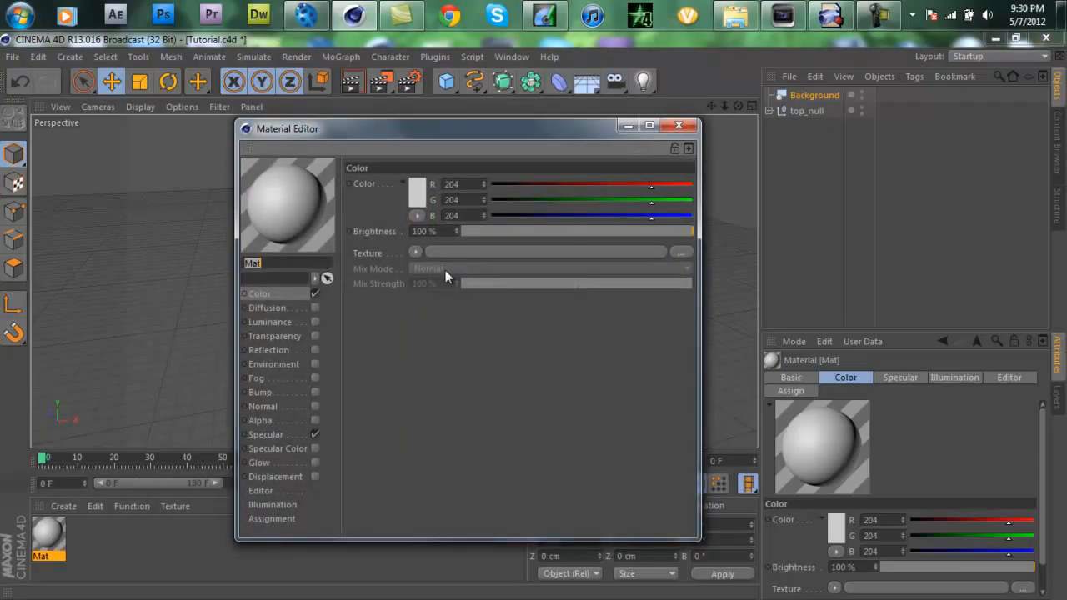
pyautogui.click(315, 434)
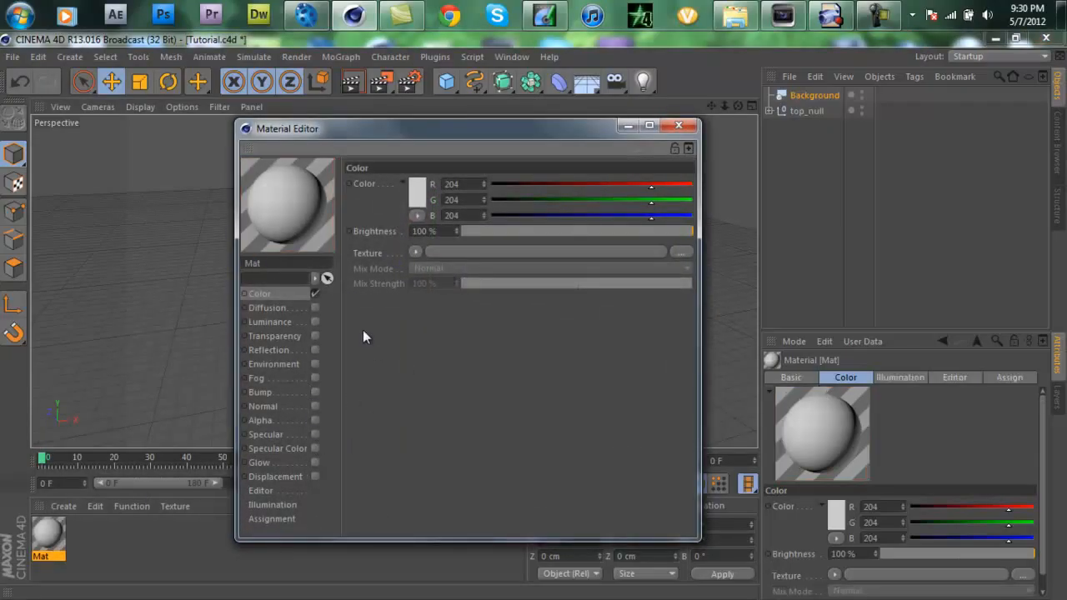
# Load Untitled_000000 from the Seq TUTORIAL folder as the material's Color texture without copying it to the project location
pyautogui.click(414, 252)
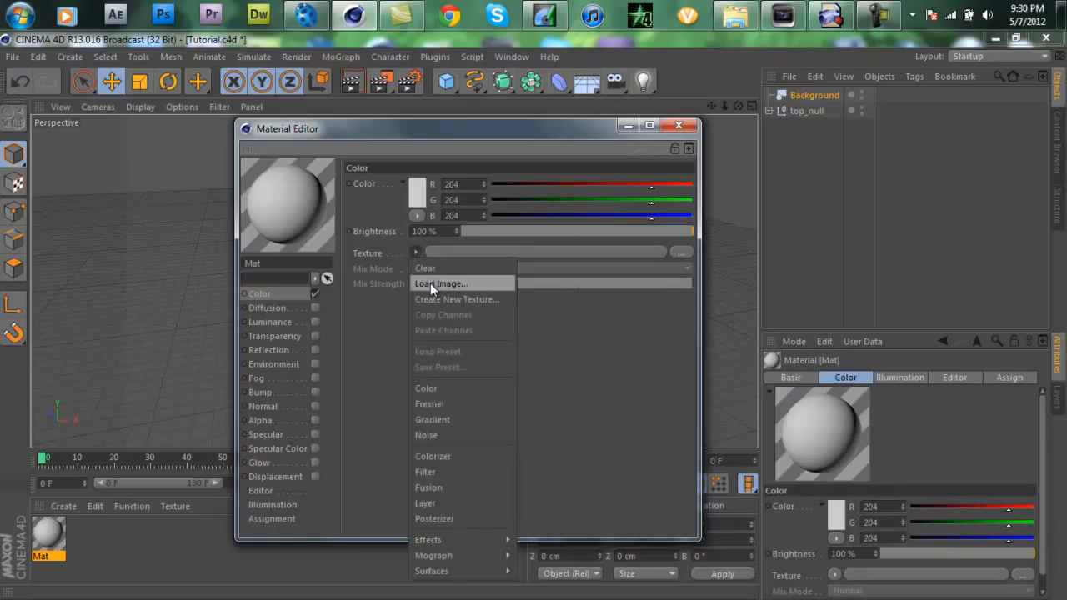
pyautogui.click(437, 282)
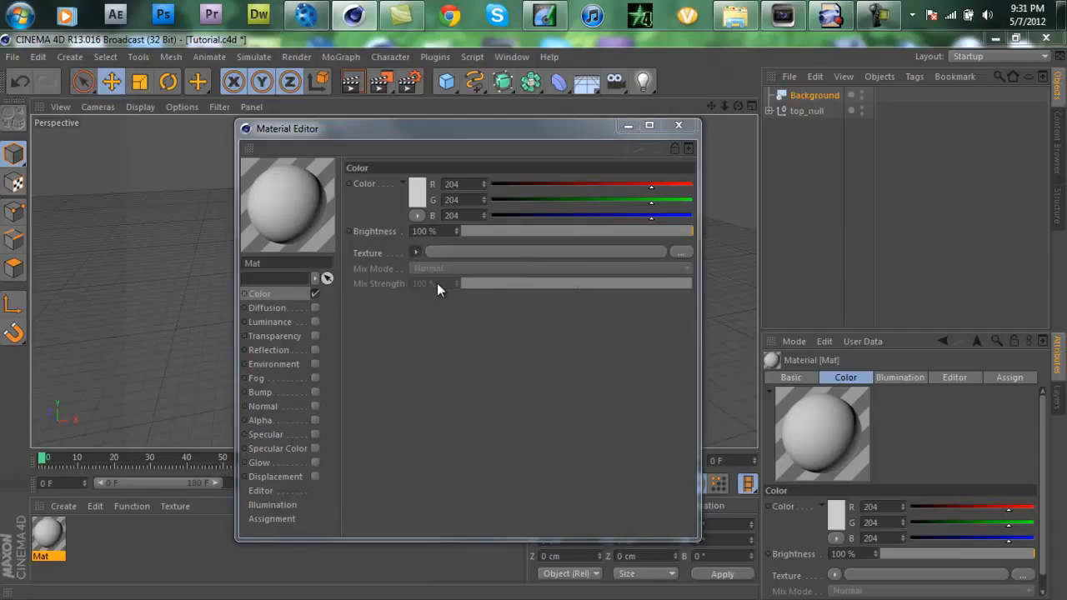
pyautogui.moveTo(538, 238); pyautogui.dragTo(538, 257)
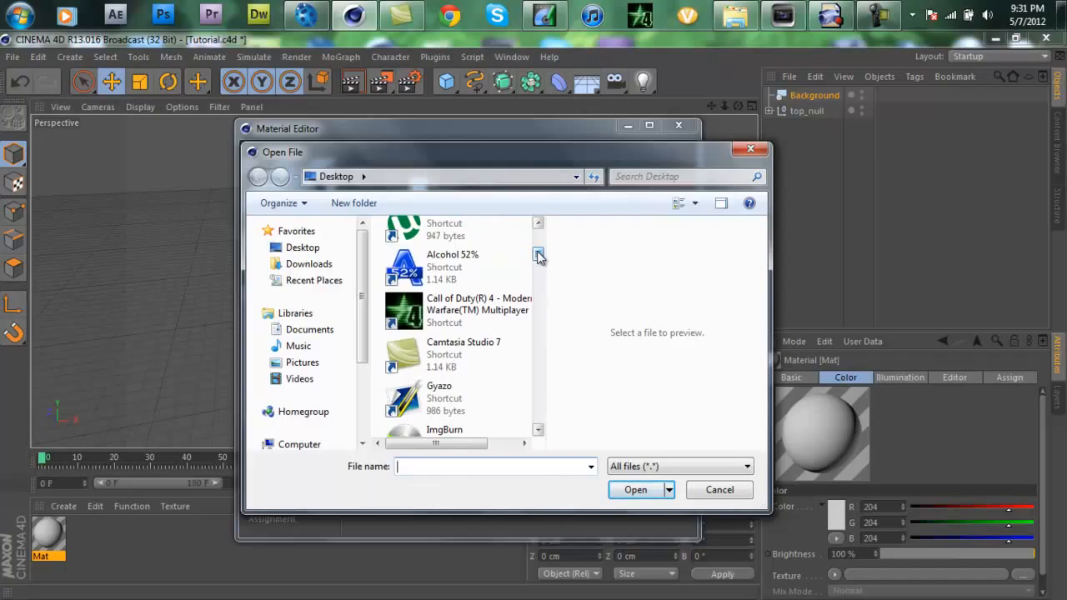
pyautogui.moveTo(538, 256); pyautogui.dragTo(546, 323)
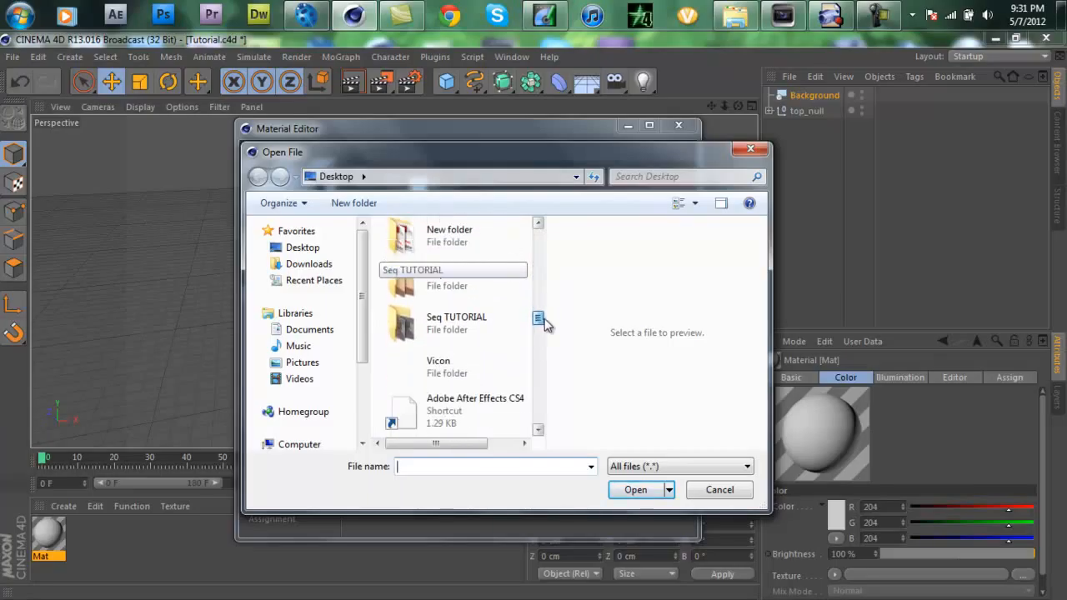
pyautogui.doubleClick(500, 317)
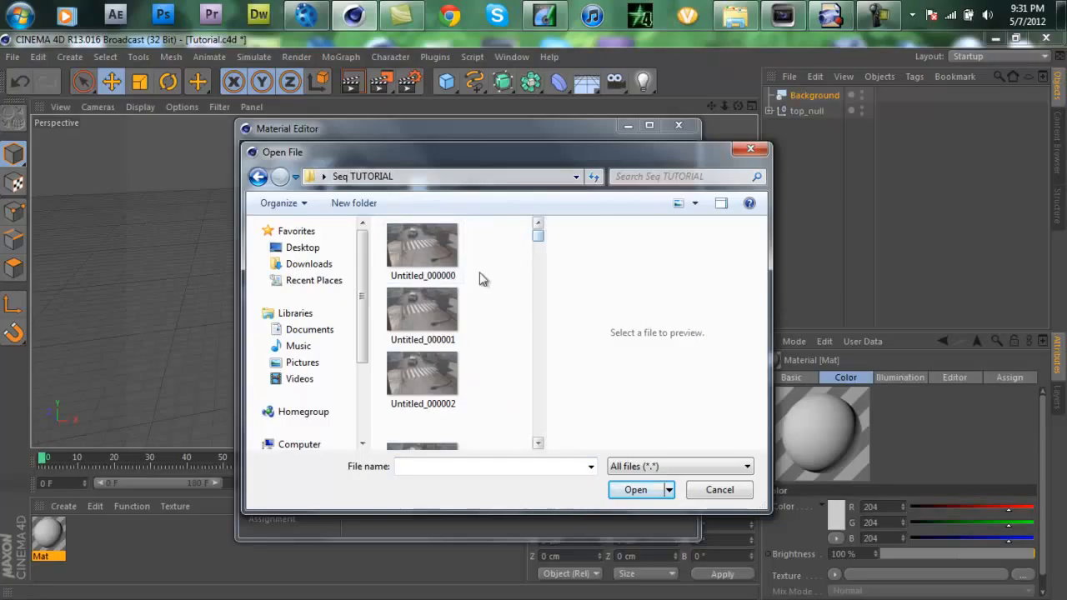
pyautogui.click(414, 252)
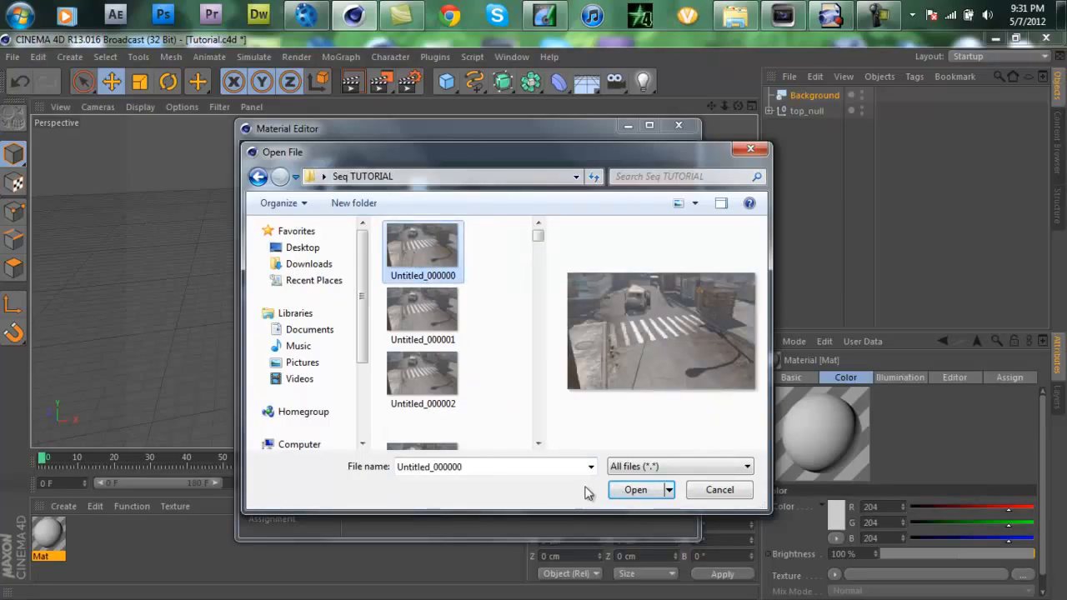
pyautogui.click(638, 490)
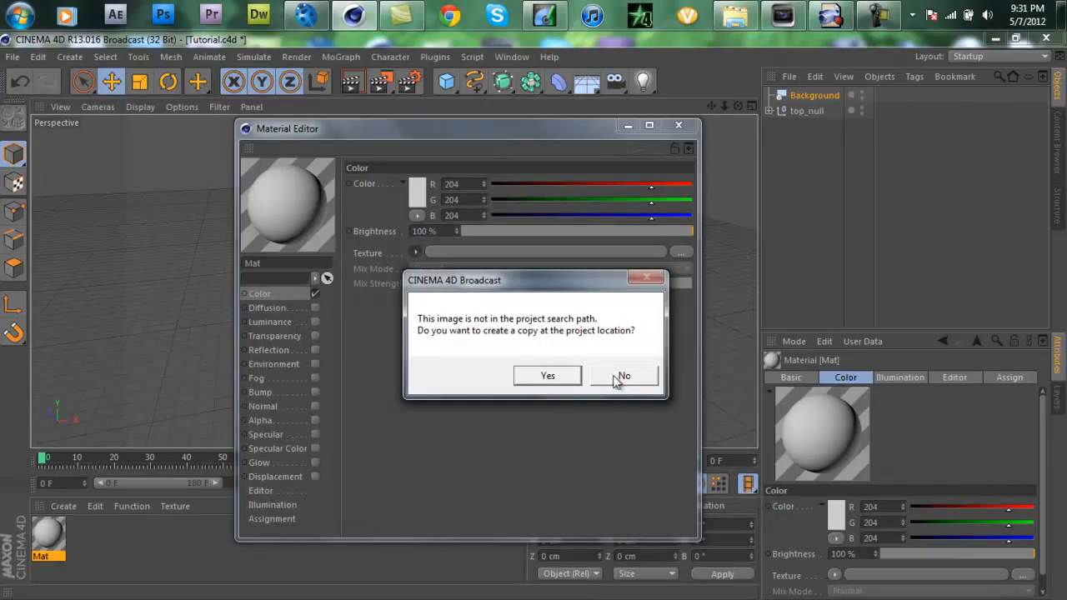
pyautogui.click(624, 376)
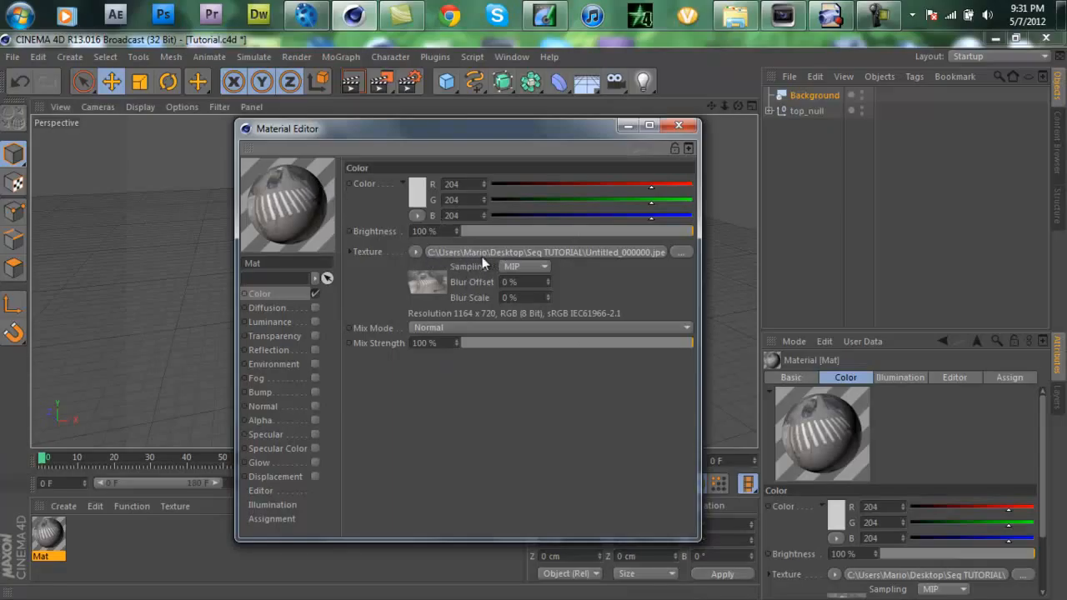
# Calculate the movie frame range in the Color texture's animation settings and close the Material Editor
pyautogui.click(546, 252)
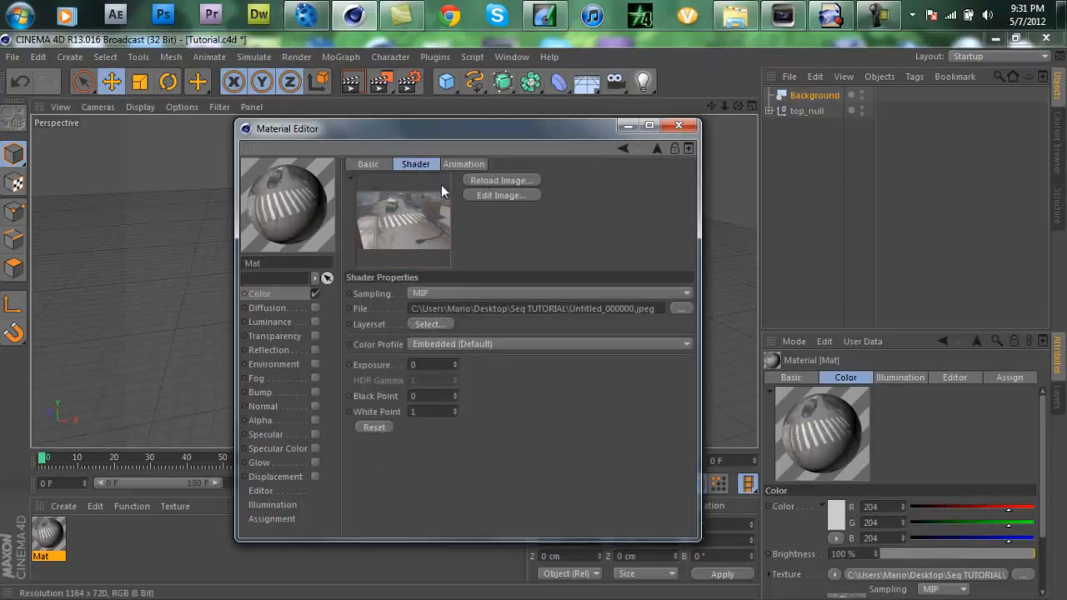
pyautogui.click(462, 164)
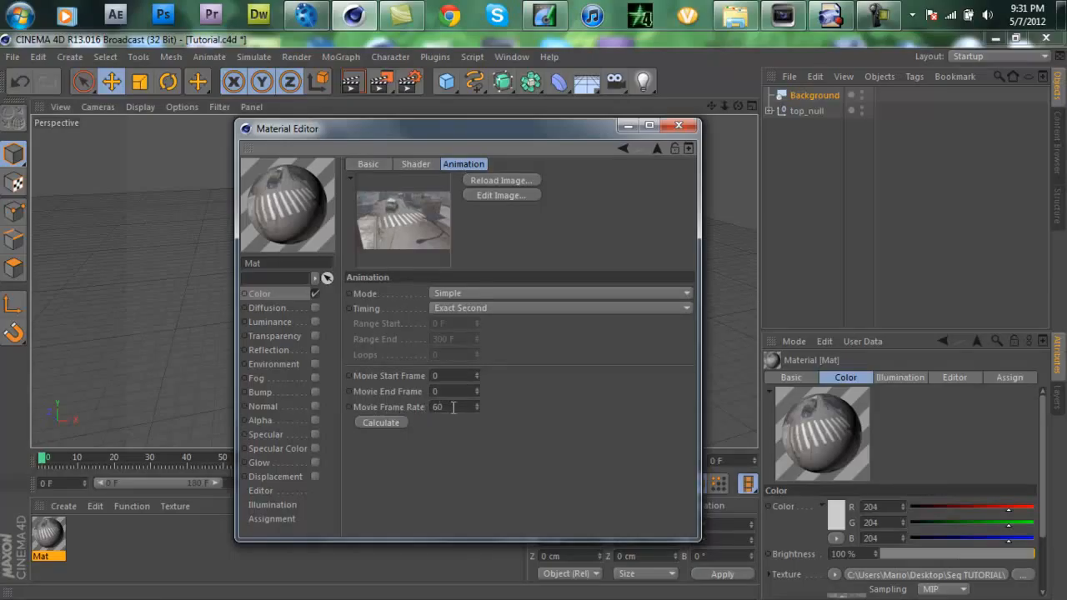
pyautogui.click(386, 422)
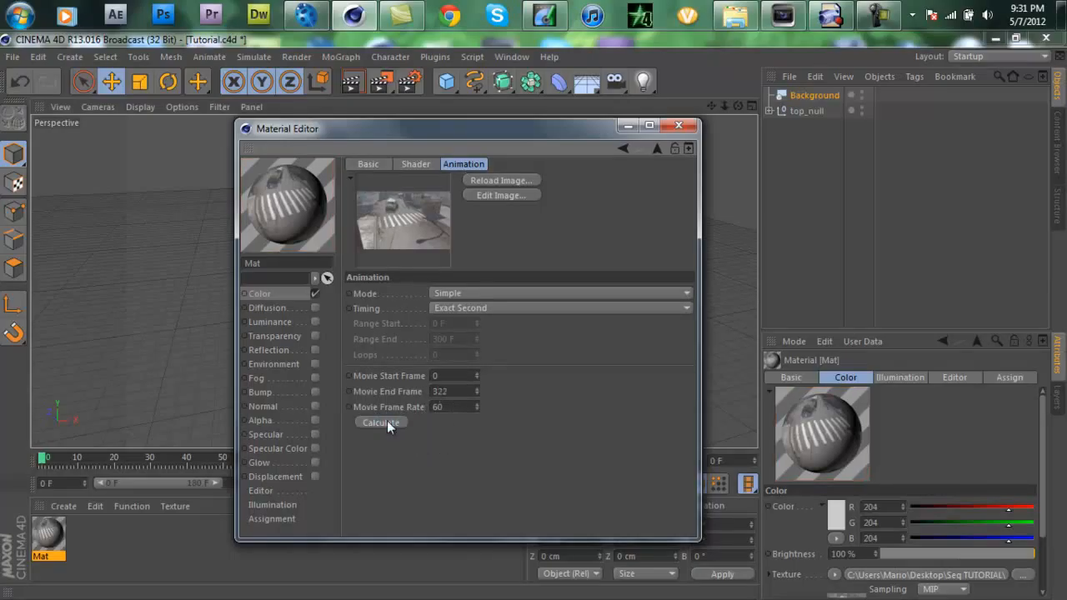
pyautogui.click(679, 125)
# Apply the Mat material to the Background object and scrub the timeline to check the footage
pyautogui.moveTo(50, 537); pyautogui.dragTo(807, 97)
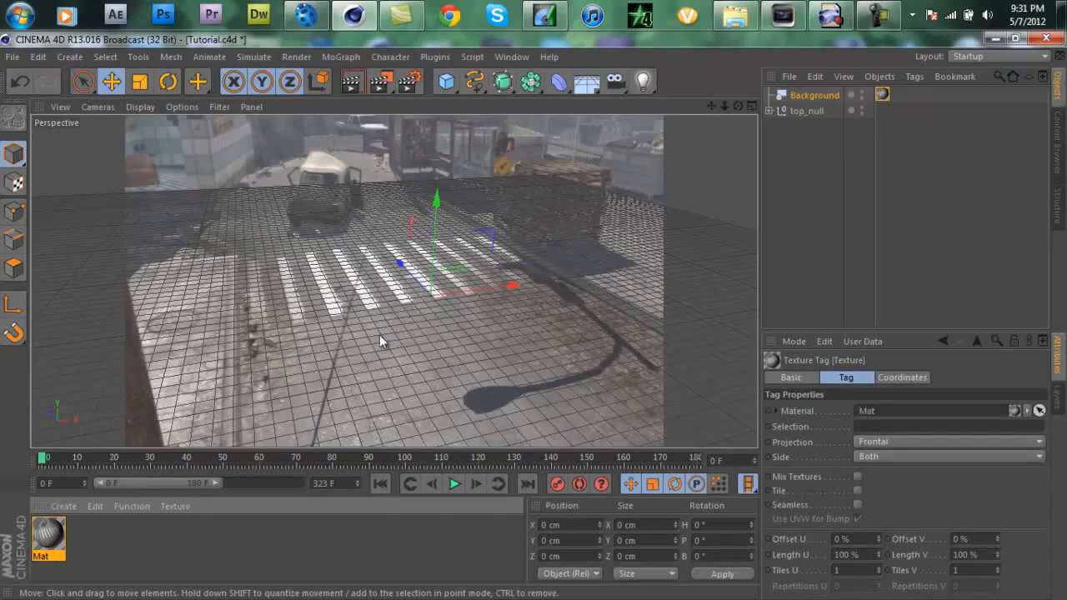
pyautogui.moveTo(46, 464); pyautogui.dragTo(599, 464)
pyautogui.moveTo(302, 494); pyautogui.dragTo(2, 483)
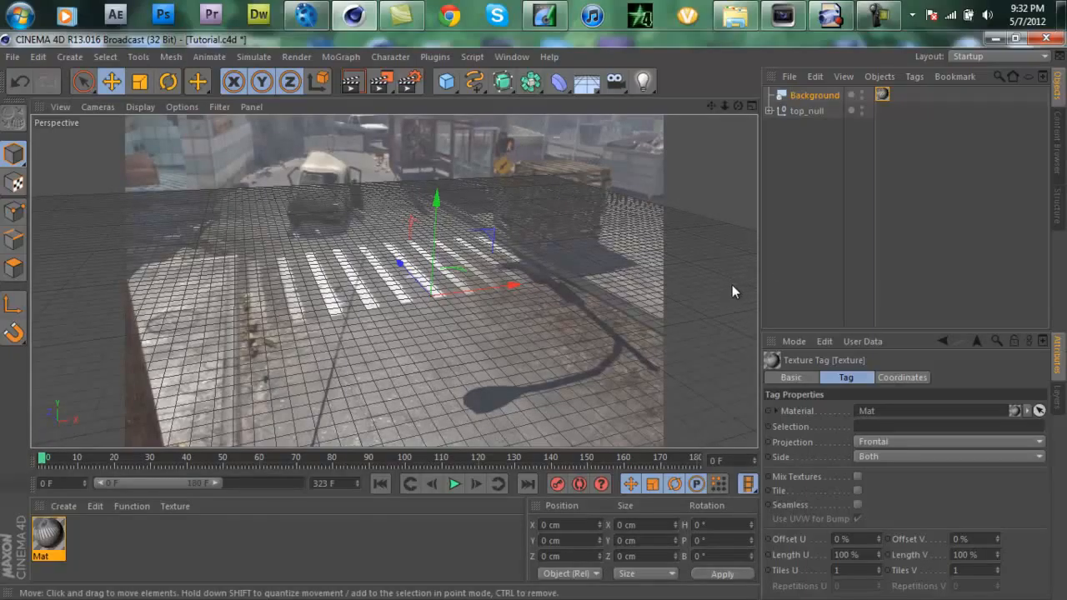
pyautogui.moveTo(448, 89)
pyautogui.mouseDown()
pyautogui.moveTo(470, 104)
pyautogui.moveTo(444, 83)
pyautogui.mouseUp()
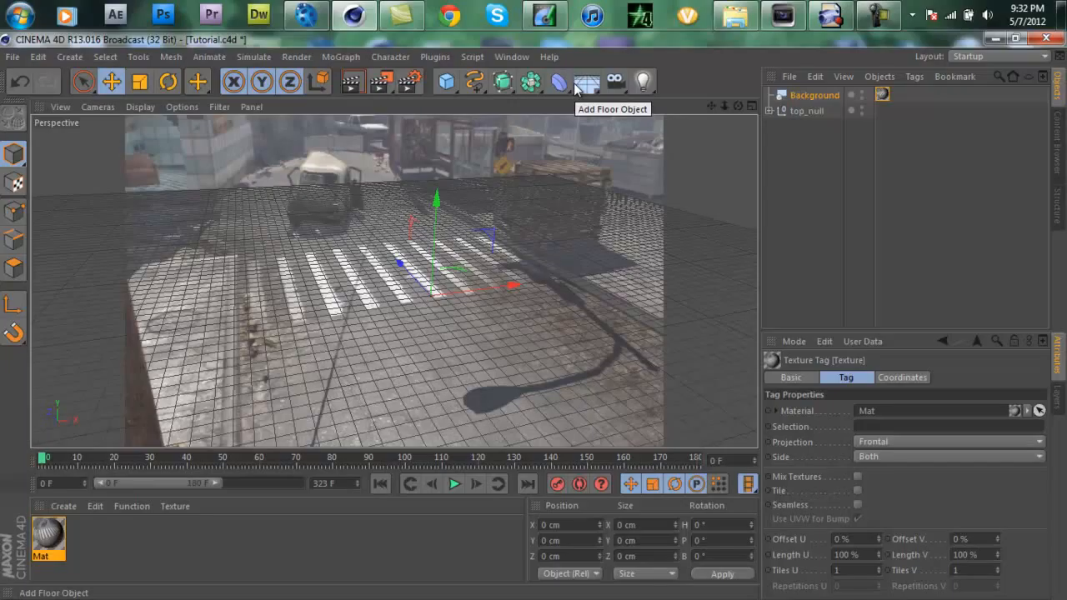
pyautogui.moveTo(575, 88); pyautogui.dragTo(632, 94)
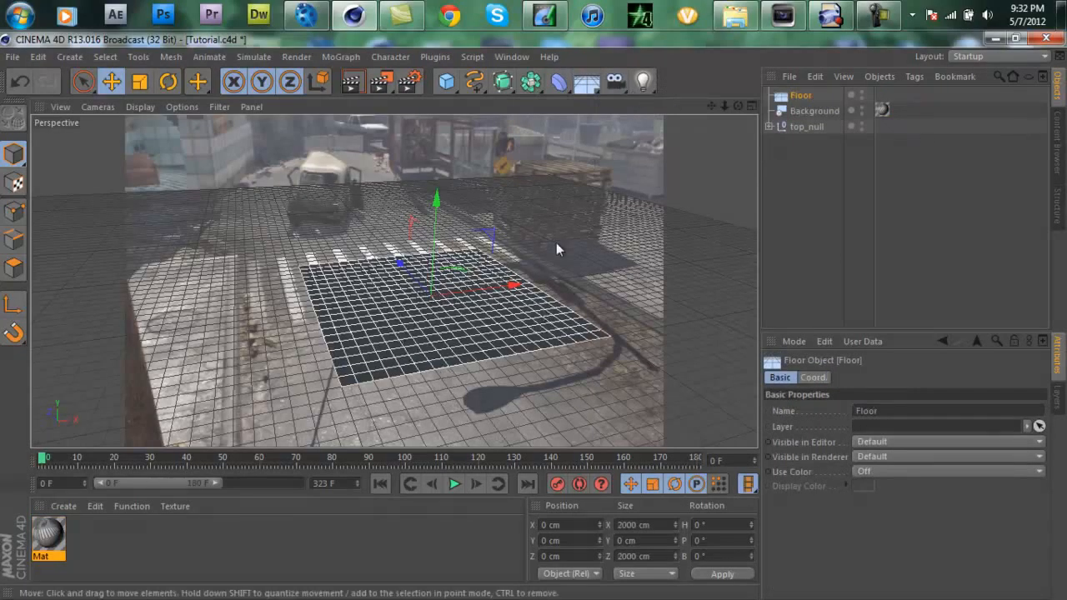
pyautogui.moveTo(424, 286); pyautogui.dragTo(423, 288)
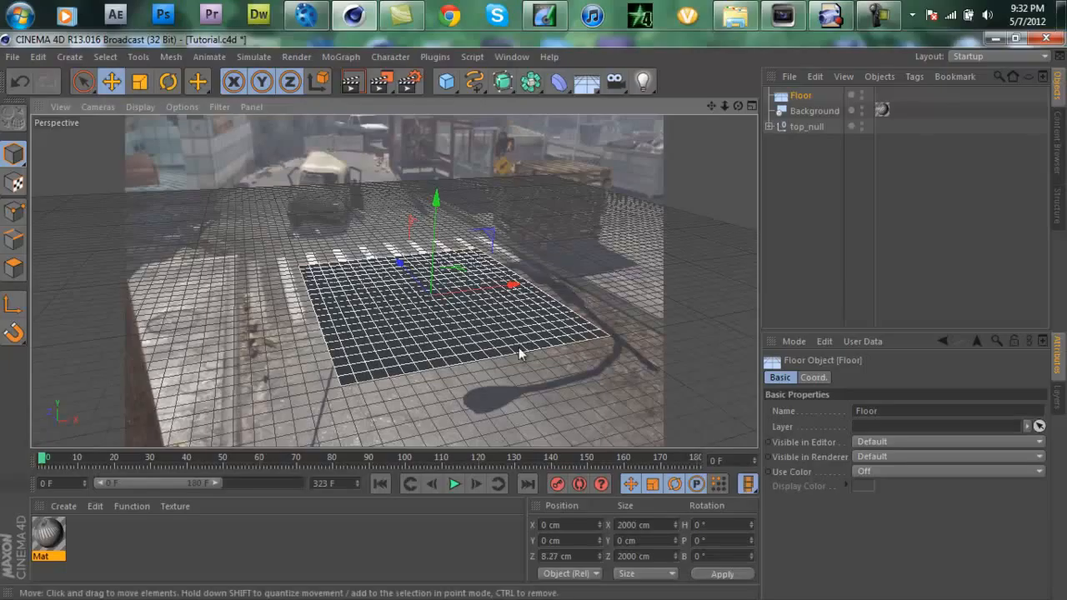
pyautogui.moveTo(409, 281); pyautogui.dragTo(422, 281)
pyautogui.press('Delete')
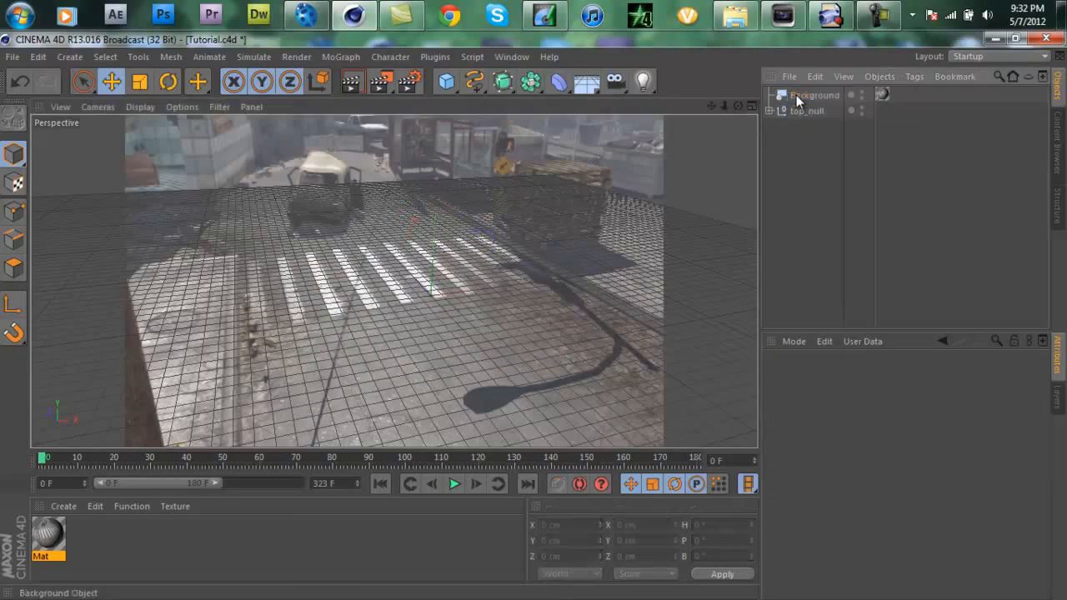
# Add a Plane covering the street around the crosswalk, about 2761 cm wide and 2903 cm high, and render the view
pyautogui.click(447, 81)
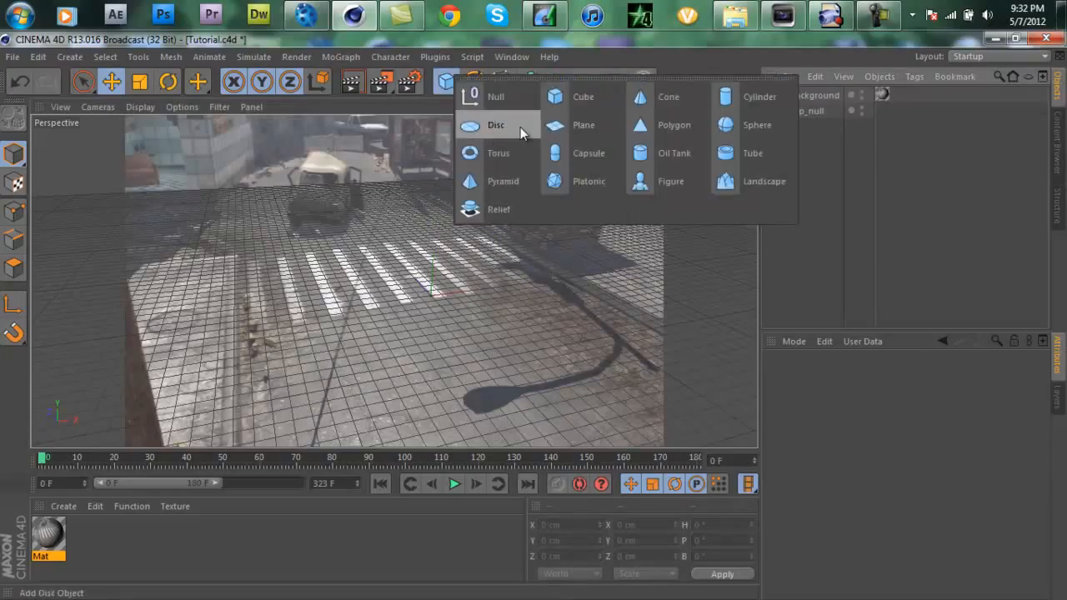
pyautogui.click(571, 125)
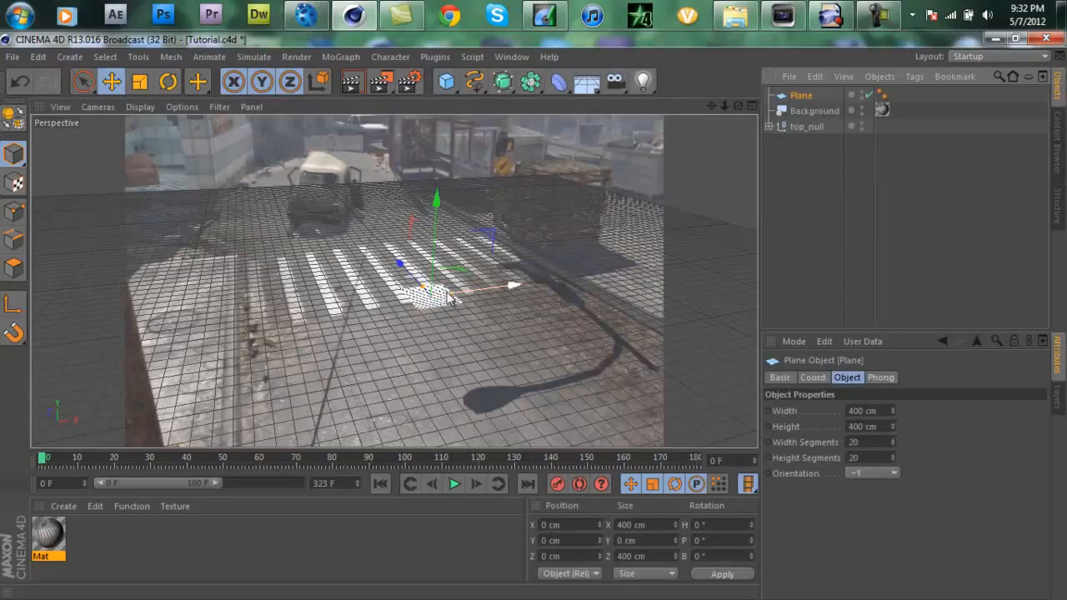
pyautogui.moveTo(486, 284)
pyautogui.mouseDown()
pyautogui.moveTo(551, 271)
pyautogui.moveTo(504, 288)
pyautogui.mouseUp()
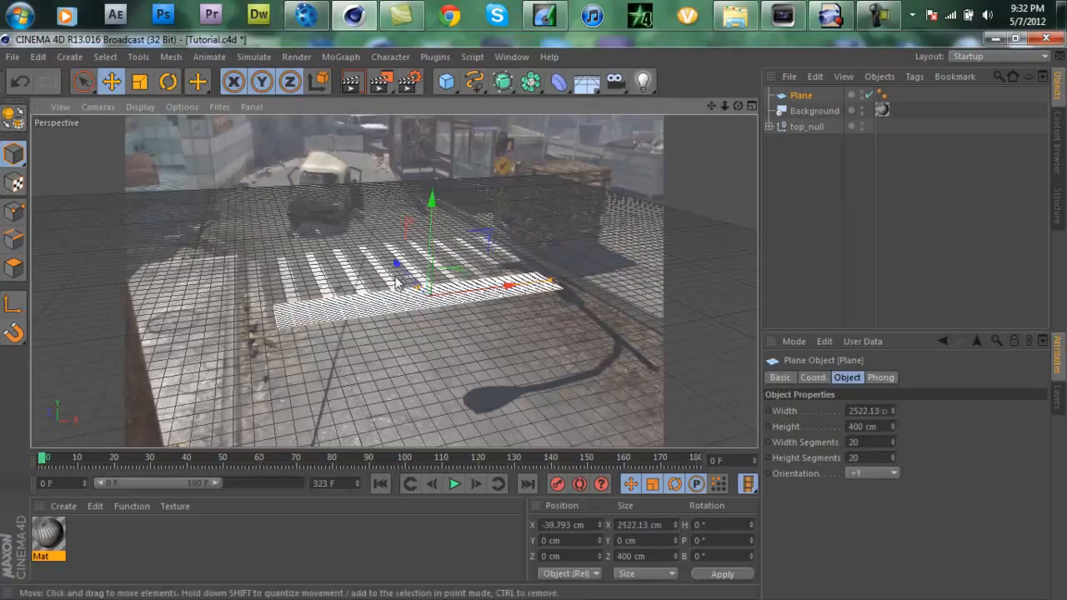
pyautogui.moveTo(423, 295); pyautogui.dragTo(406, 268)
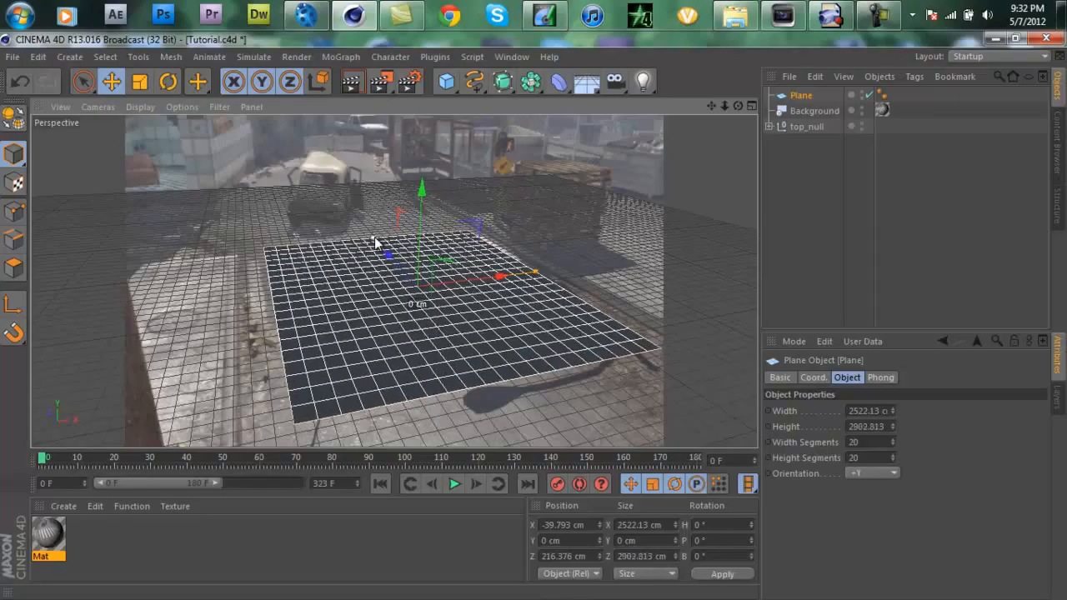
pyautogui.moveTo(500, 278); pyautogui.dragTo(539, 271)
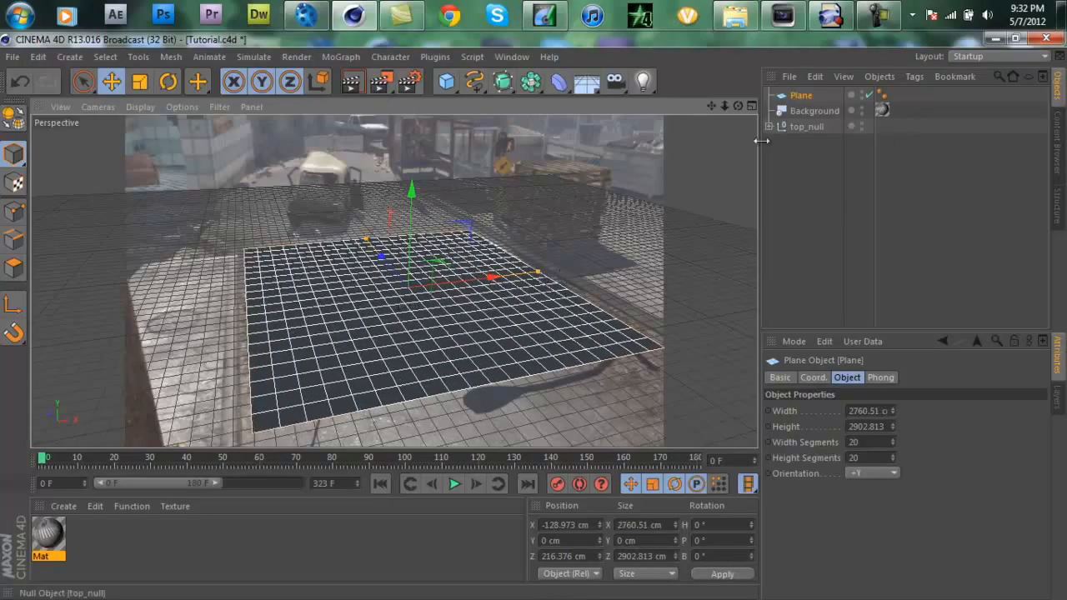
pyautogui.click(353, 83)
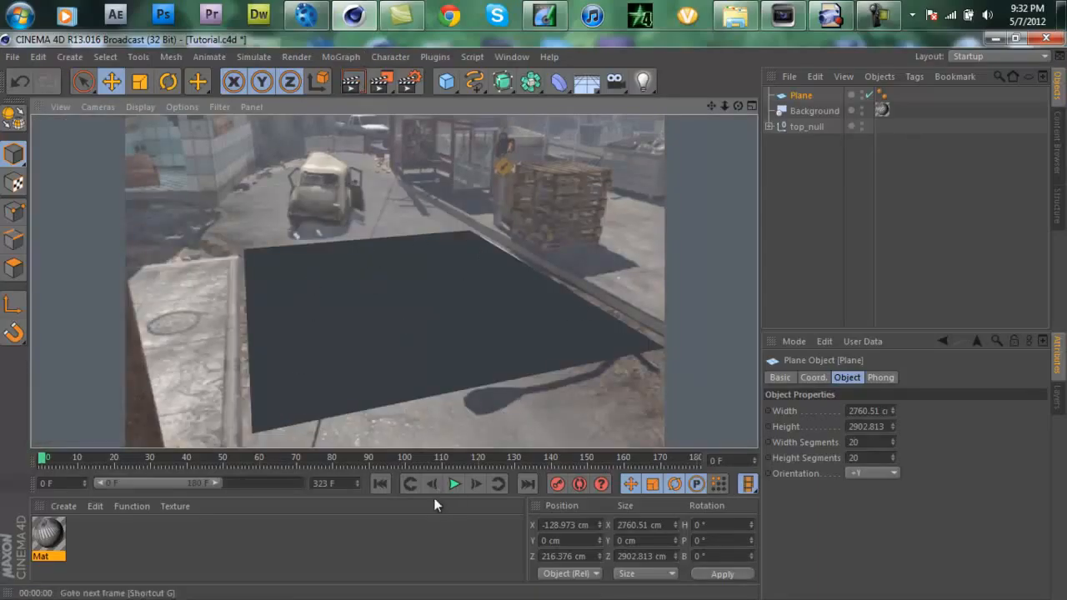
# Apply the Mat material to the Plane and render the view to check it
pyautogui.click(804, 96)
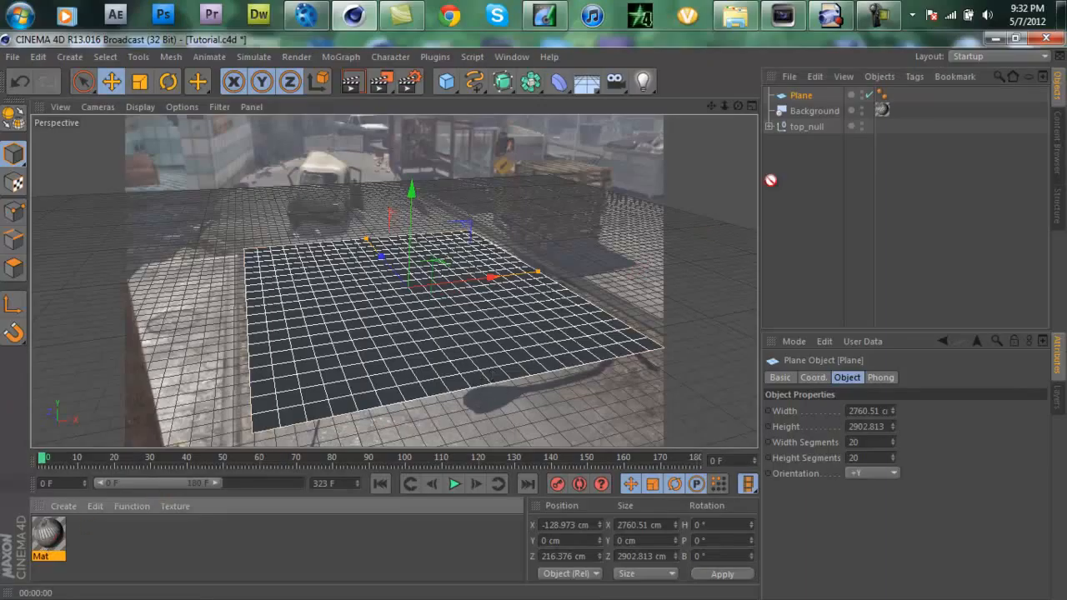
pyautogui.moveTo(801, 97); pyautogui.dragTo(802, 97)
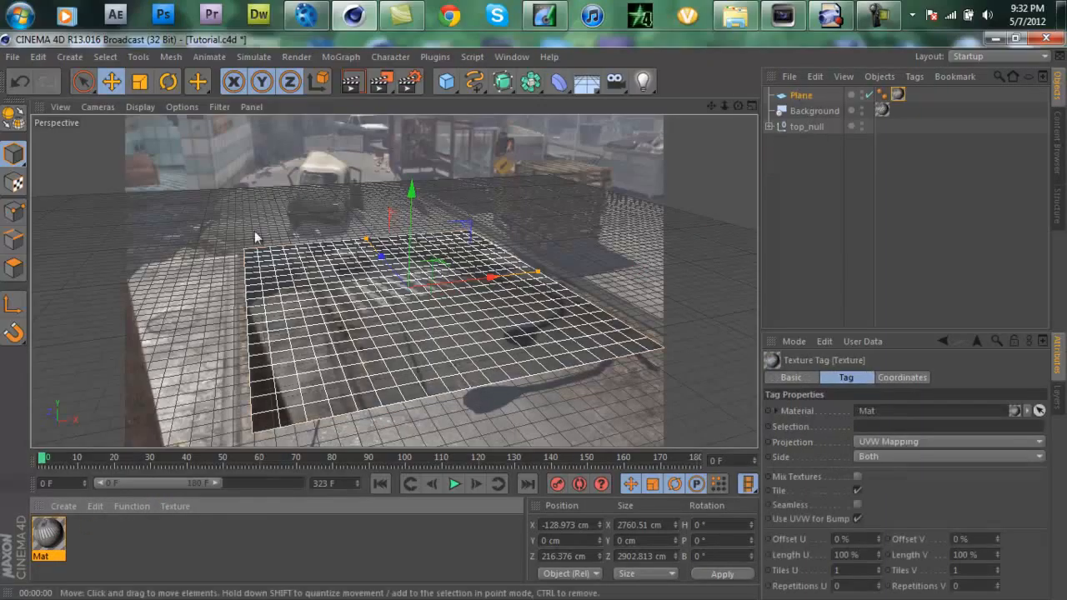
pyautogui.click(351, 87)
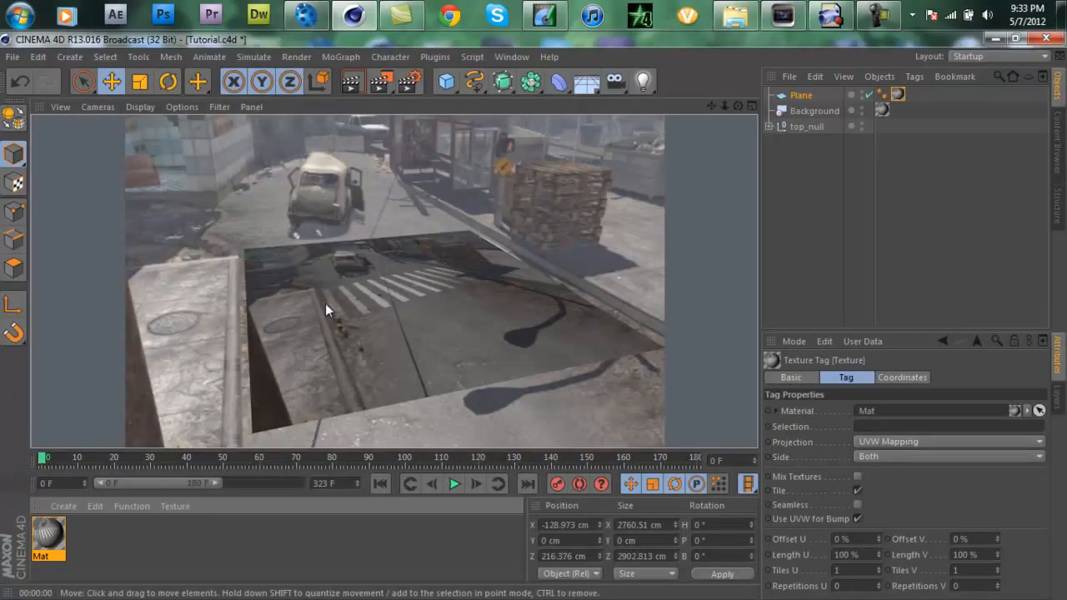
# Set the projection of the Plane's texture tag to Frontal and render the view again
pyautogui.click(800, 95)
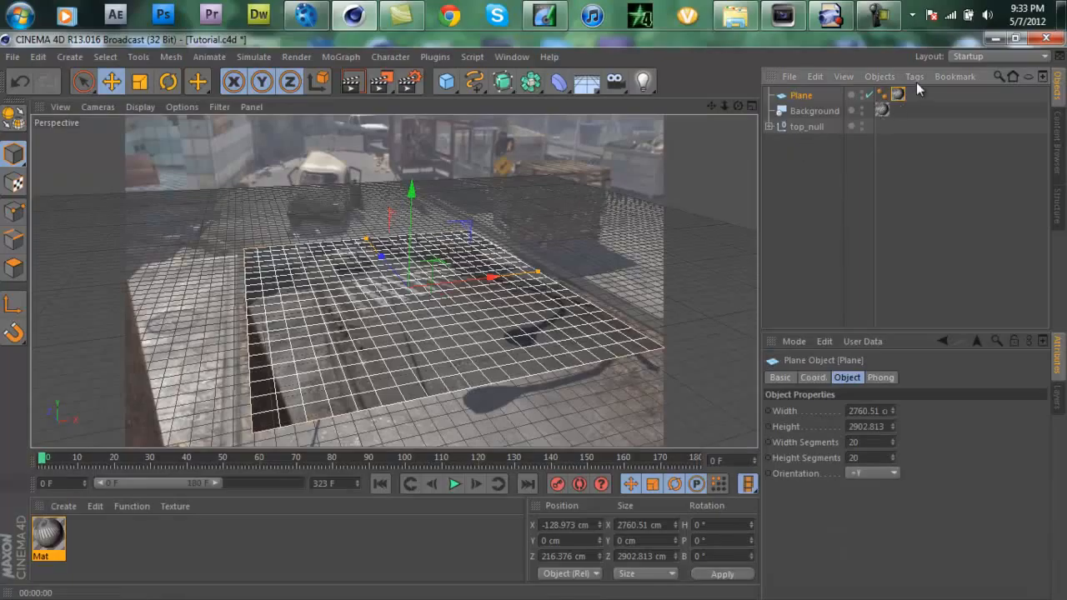
pyautogui.click(897, 95)
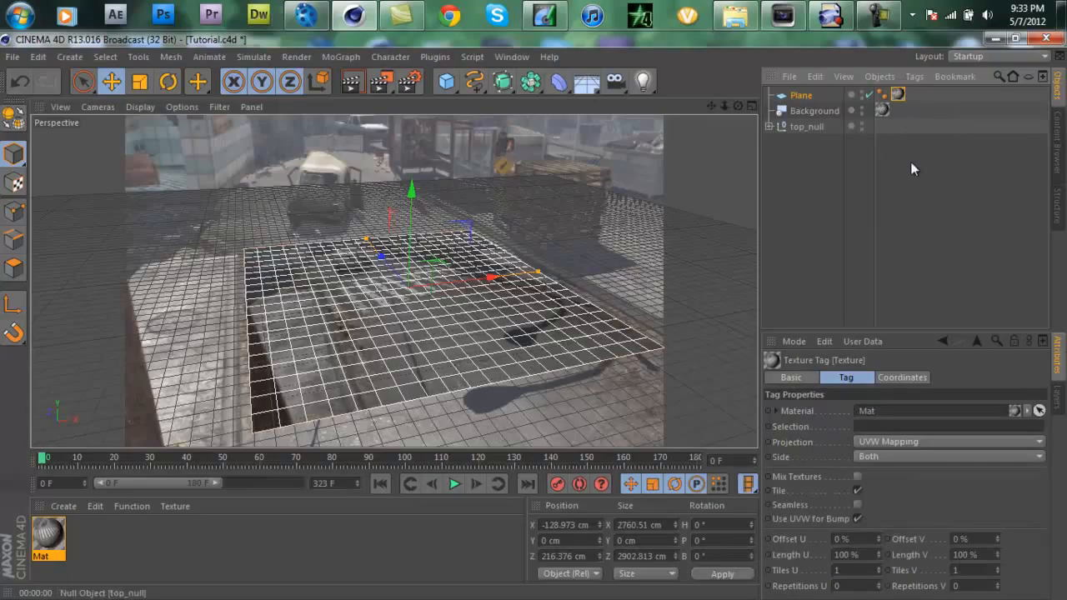
pyautogui.click(891, 442)
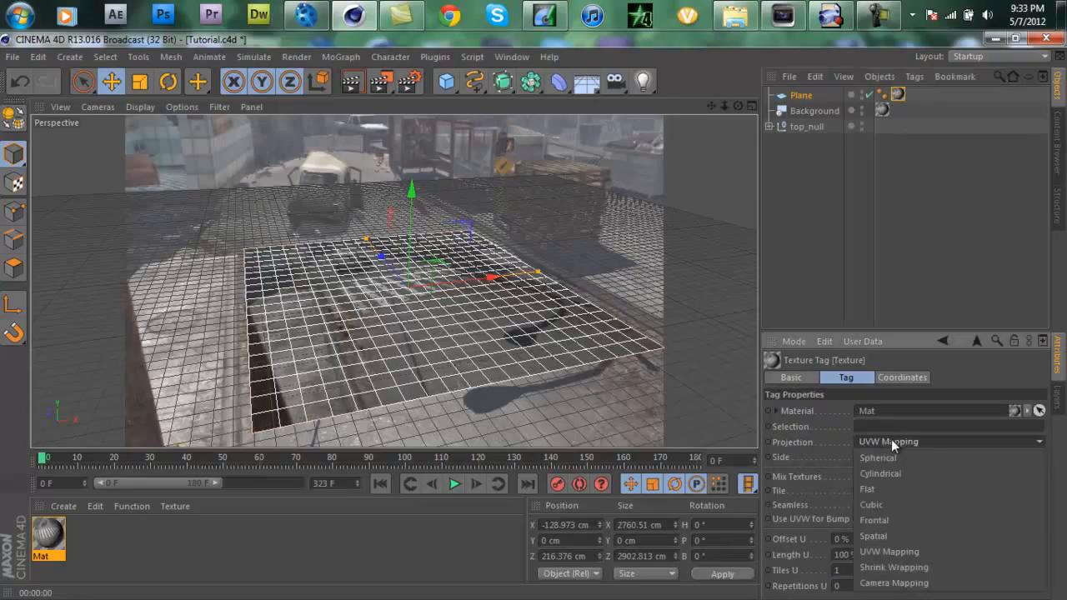
pyautogui.click(894, 517)
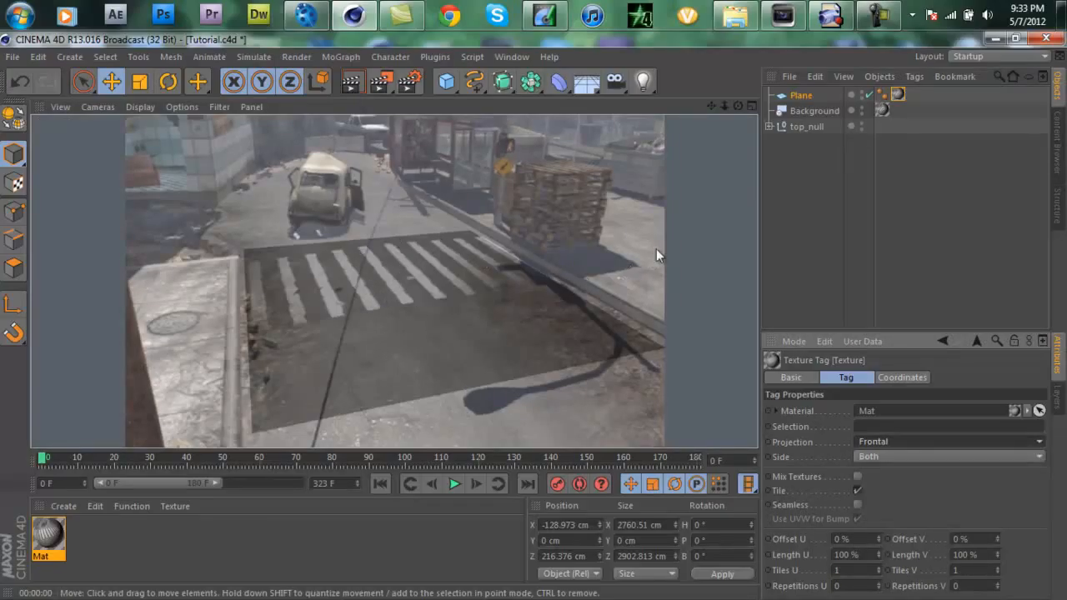
pyautogui.click(796, 99)
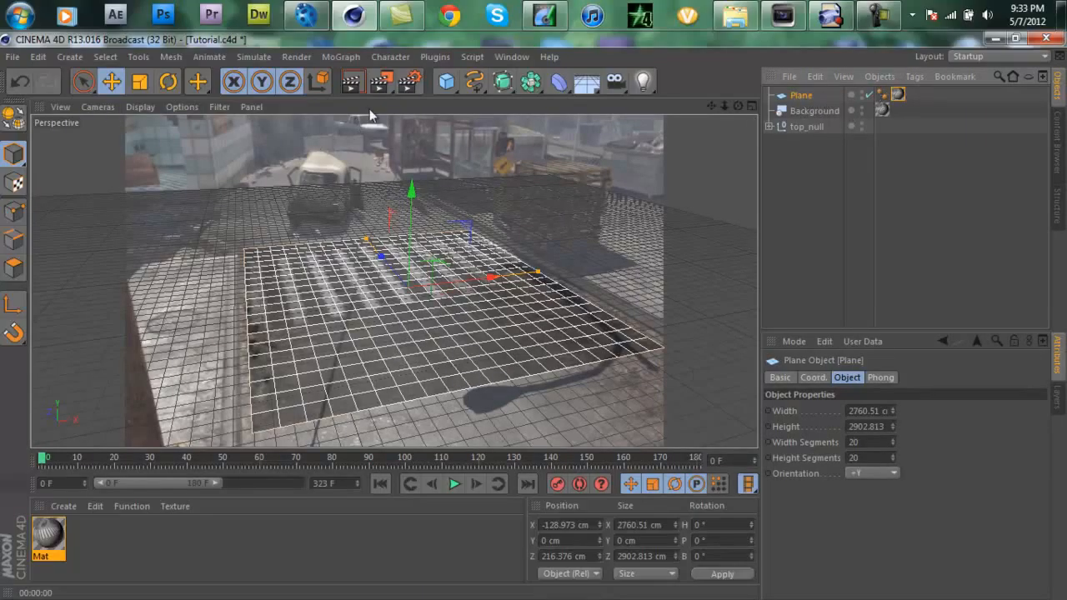
pyautogui.click(353, 83)
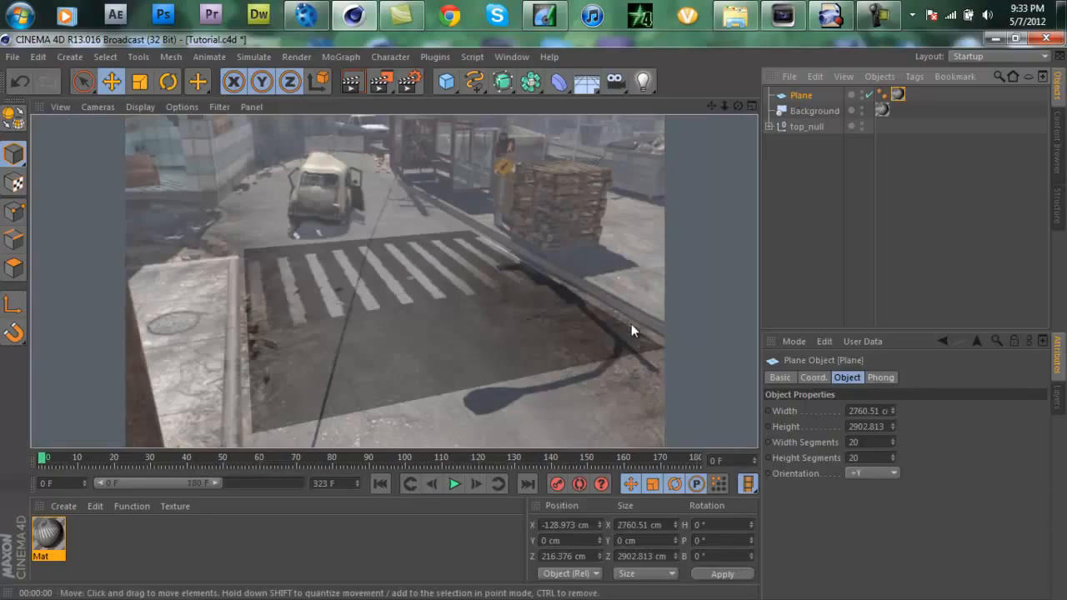
# Add a Compositing tag to the Plane
pyautogui.click(804, 98)
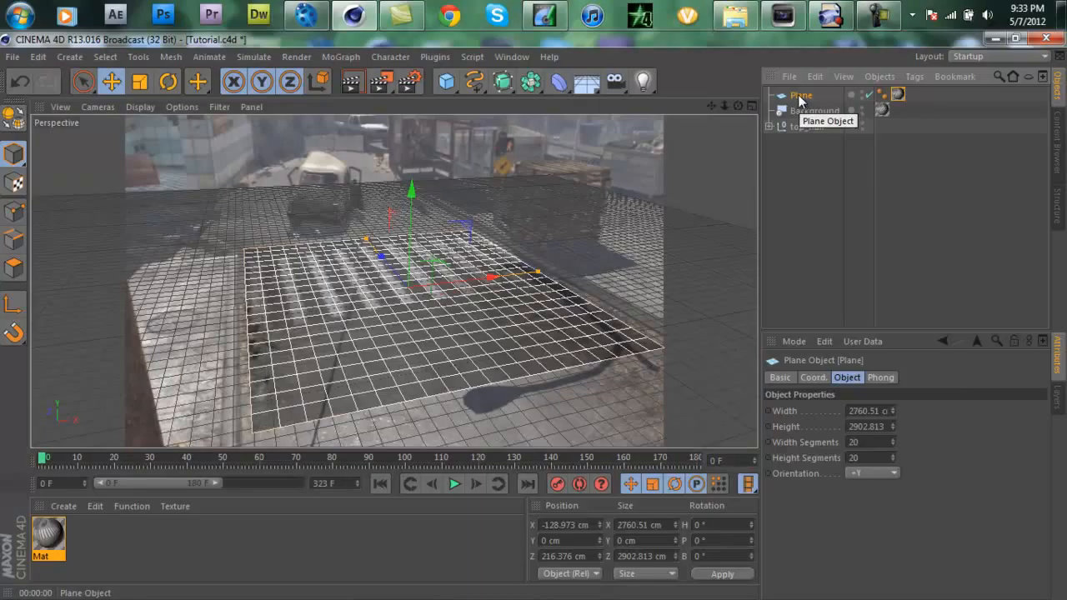
pyautogui.rightClick(799, 99)
pyautogui.moveTo(816, 104)
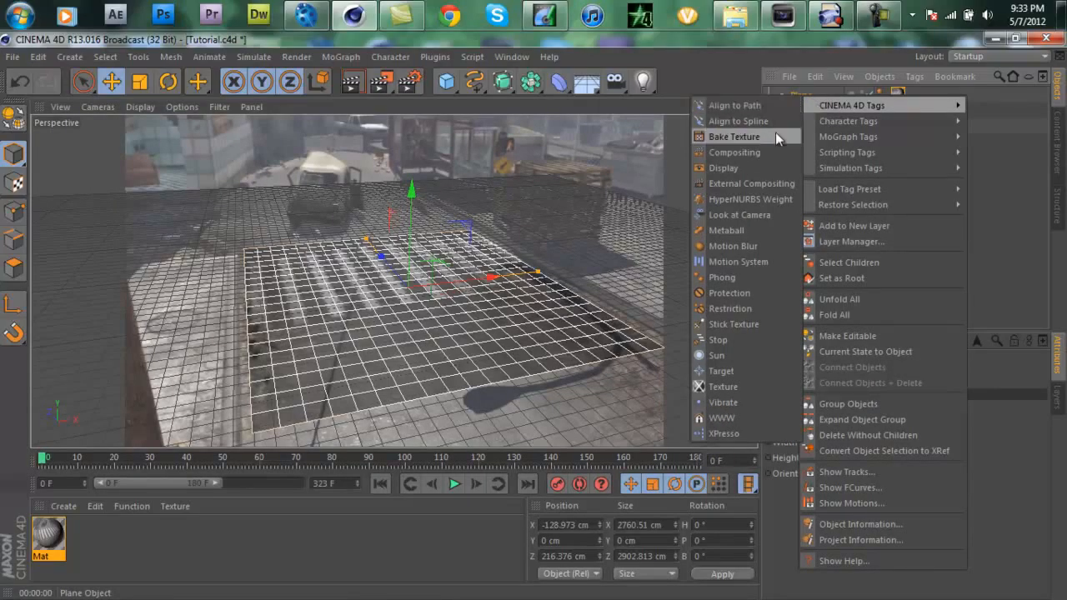
pyautogui.click(773, 154)
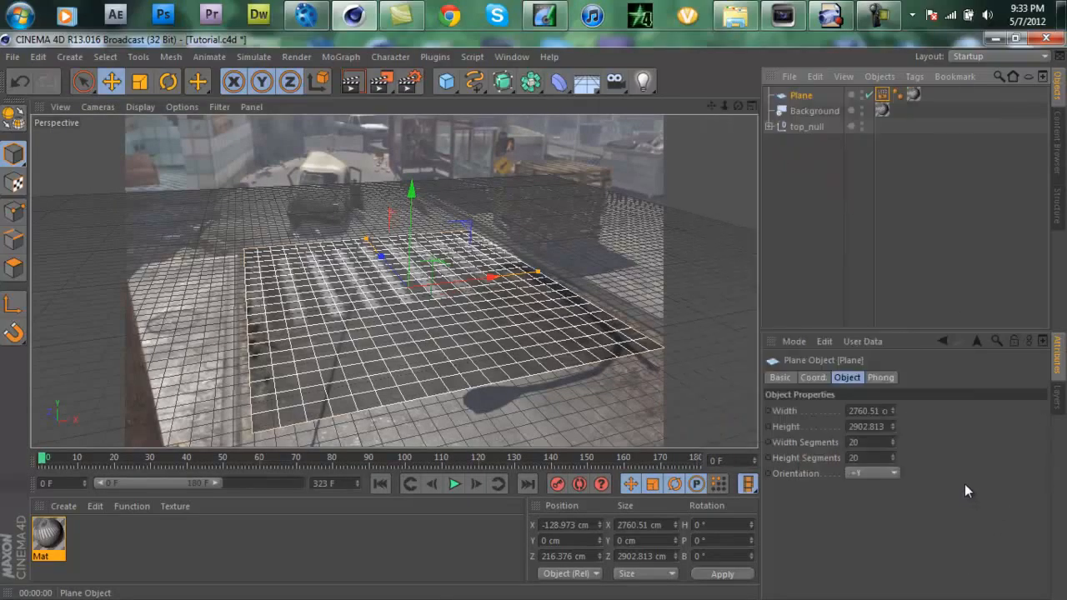
# Disable Self Shadowing and enable Compositing Background on the Plane's Compositing tag, and render the view to check the blend
pyautogui.click(988, 423)
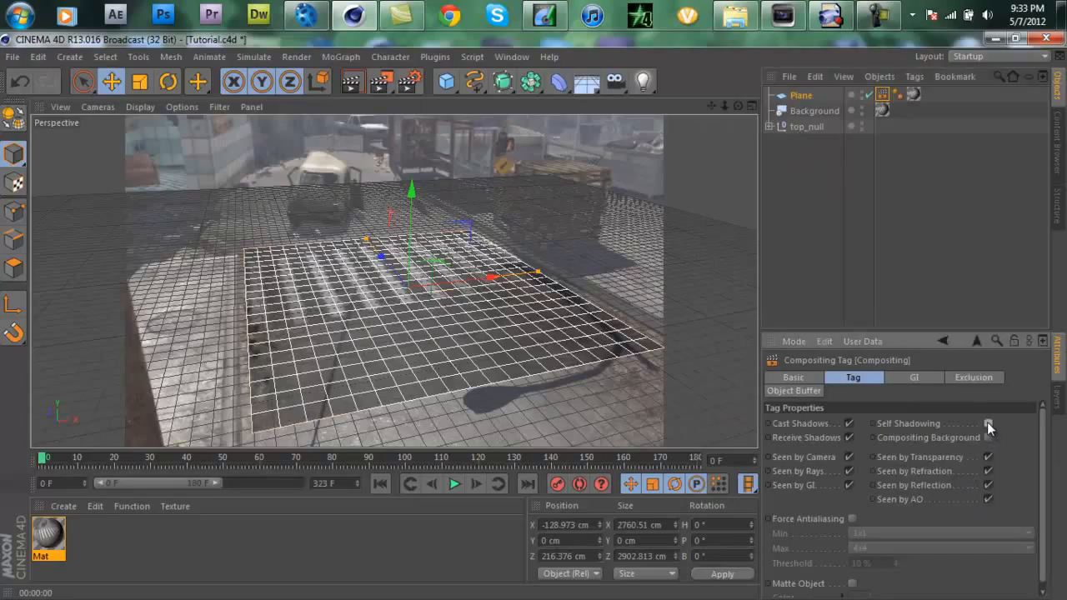
pyautogui.click(350, 81)
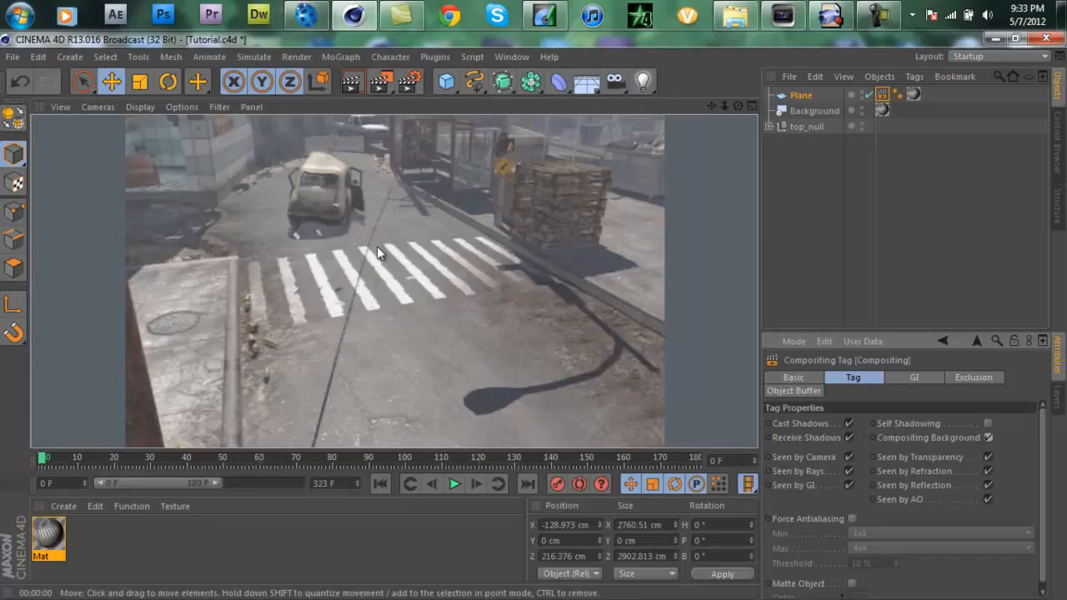
pyautogui.click(414, 365)
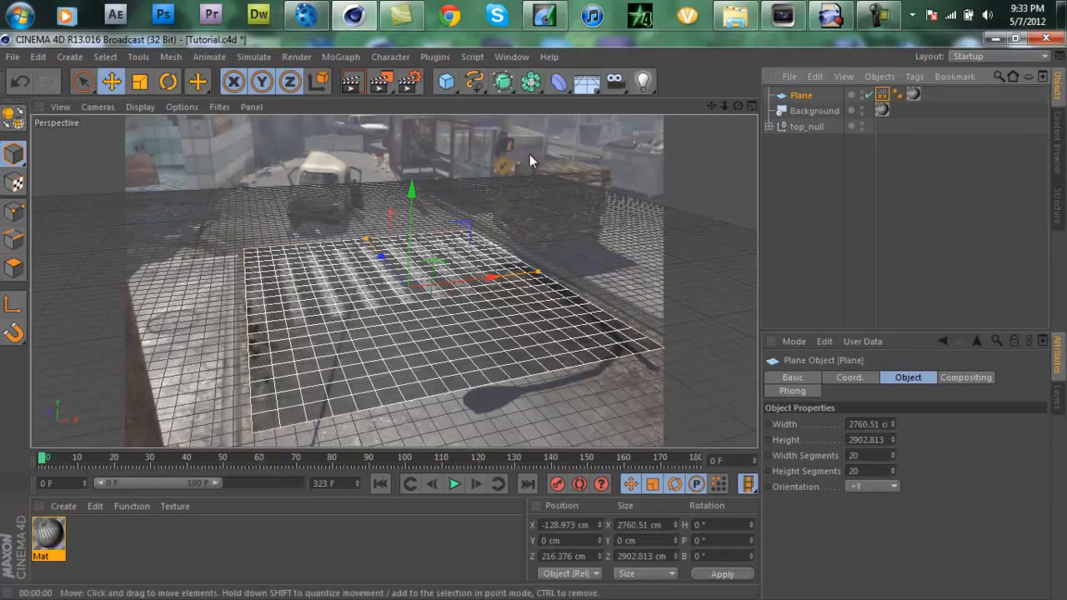
# Add a MoText object and move it onto the crosswalk, at about X -498 cm and Z 173 cm
pyautogui.click(327, 56)
pyautogui.click(367, 238)
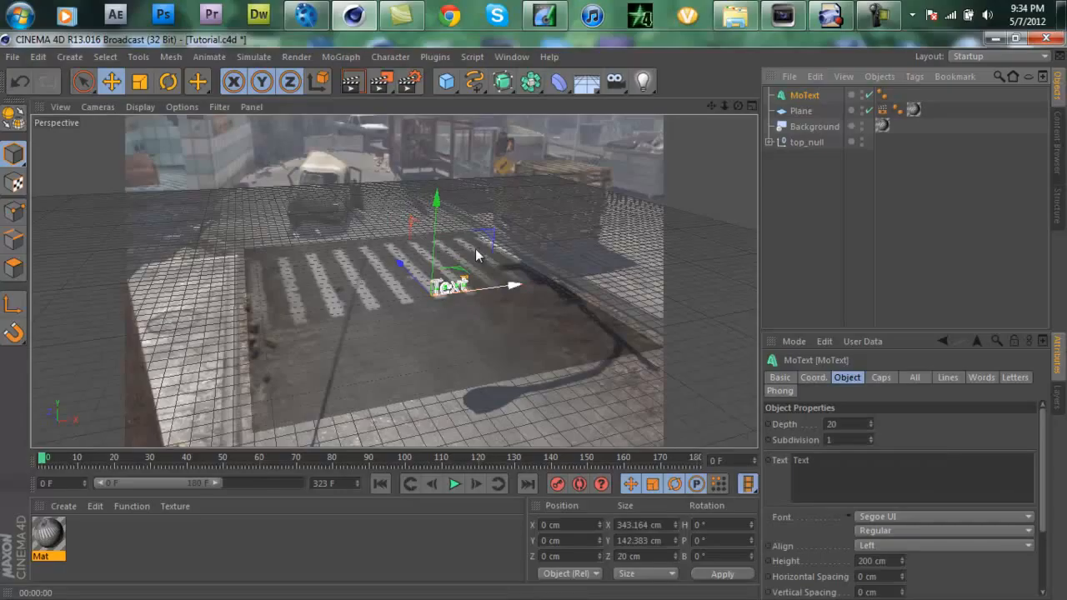
pyautogui.moveTo(475, 248)
pyautogui.mouseDown()
pyautogui.moveTo(418, 255)
pyautogui.moveTo(469, 241)
pyautogui.mouseUp()
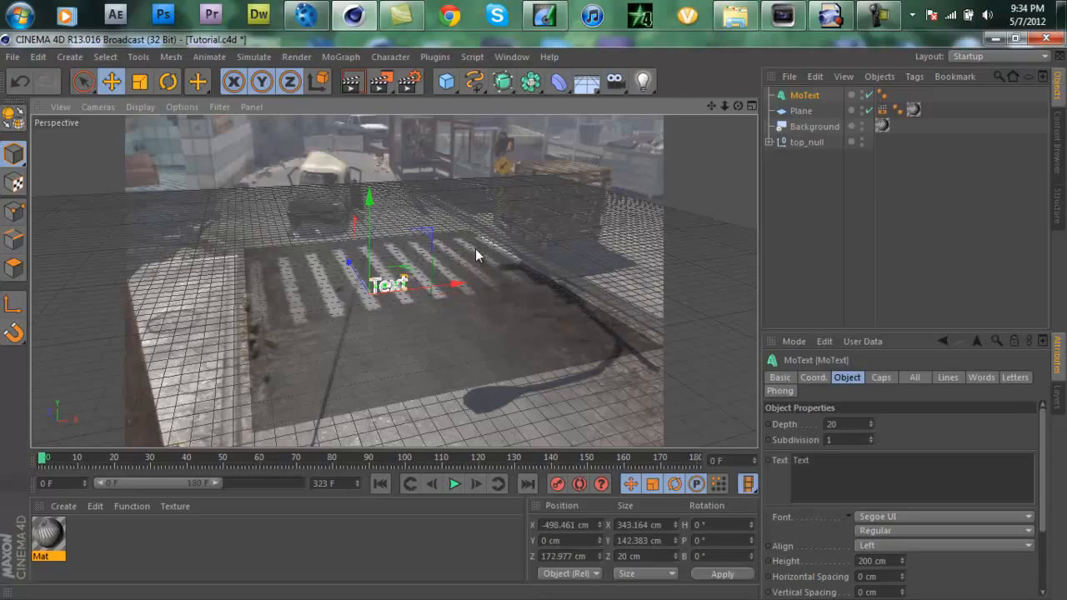
# Replace the MoText object's default text with "Dubzy"
pyautogui.doubleClick(799, 460)
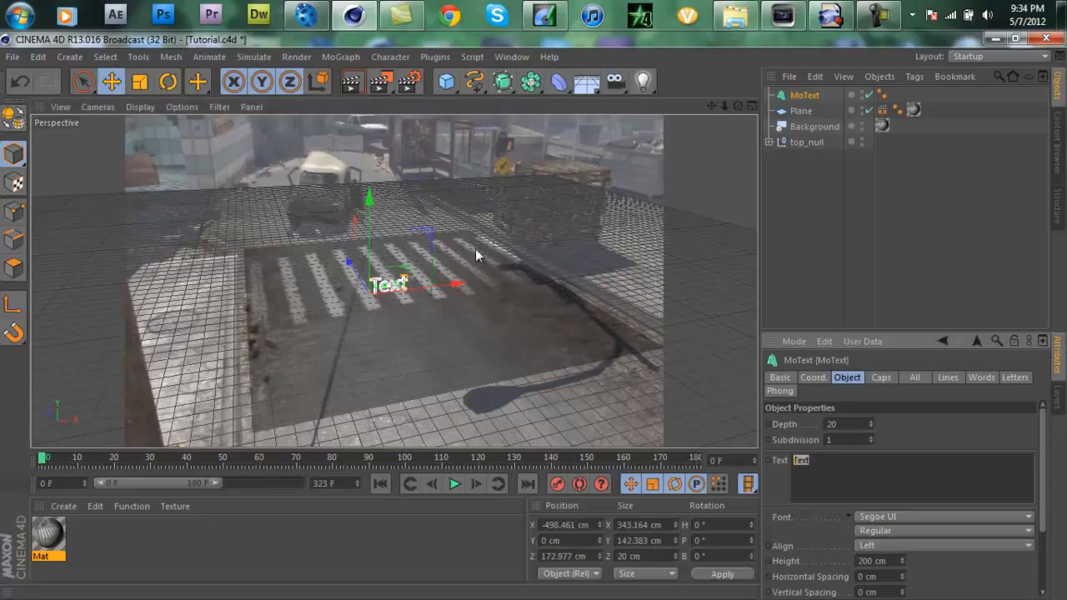
pyautogui.write('Tutor')
pyautogui.write('ial')
pyautogui.write('Dub')
pyautogui.write('zy')
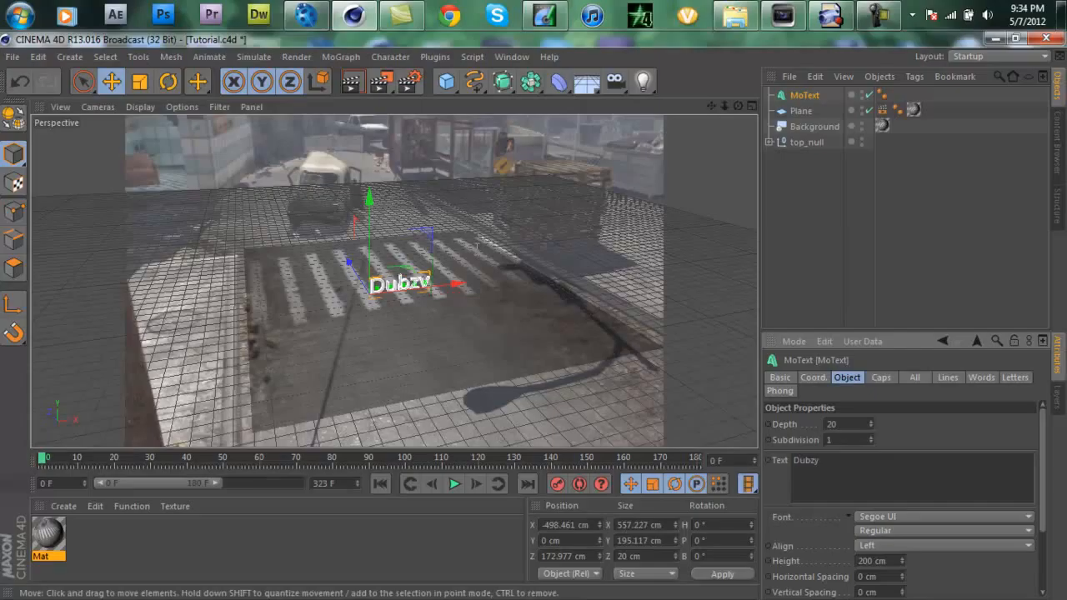
# Set the MoText font to Bebas and render the view to check the lettering
pyautogui.hotkey('ctrl', 'a')
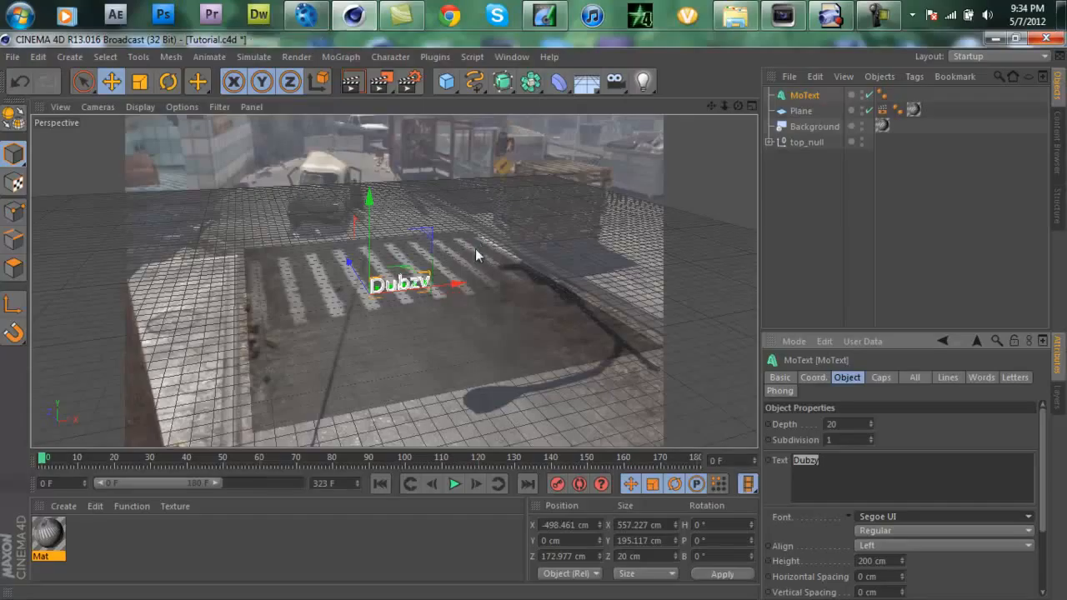
pyautogui.press('Up')
pyautogui.press('Up')
pyautogui.press('Up')
pyautogui.press('Up')
pyautogui.press('Up')
pyautogui.press('Up')
pyautogui.press('Up')
pyautogui.press('Up')
pyautogui.press('Up')
pyautogui.press('Up')
pyautogui.press('Up')
pyautogui.press('Up')
pyautogui.press('Up')
pyautogui.press('Up')
pyautogui.press('Up')
pyautogui.press('Up')
pyautogui.press('Up')
pyautogui.press('Up')
pyautogui.press('Up')
pyautogui.press('Up')
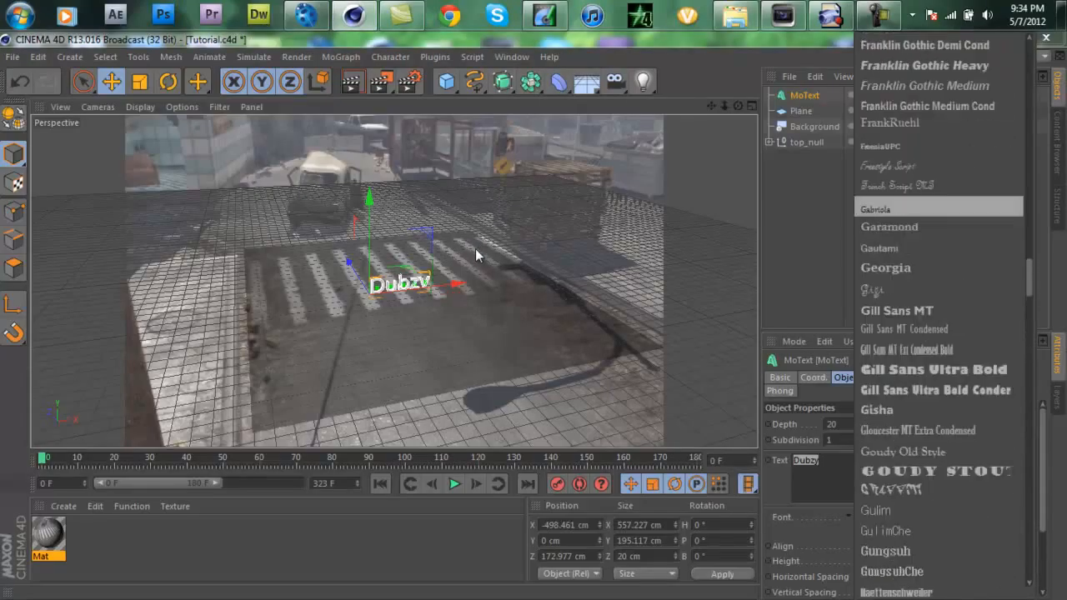
pyautogui.press('Up')
pyautogui.press('Up')
pyautogui.press('Up')
pyautogui.press('Up')
pyautogui.press('Up')
pyautogui.press('Up')
pyautogui.press('Up')
pyautogui.press('Up')
pyautogui.press('Up')
pyautogui.press('Up')
pyautogui.press('Up')
pyautogui.press('Up')
pyautogui.press('Up')
pyautogui.press('Up')
pyautogui.press('Up')
pyautogui.press('Up')
pyautogui.press('Up')
pyautogui.press('Up')
pyautogui.press('Up')
pyautogui.press('Up')
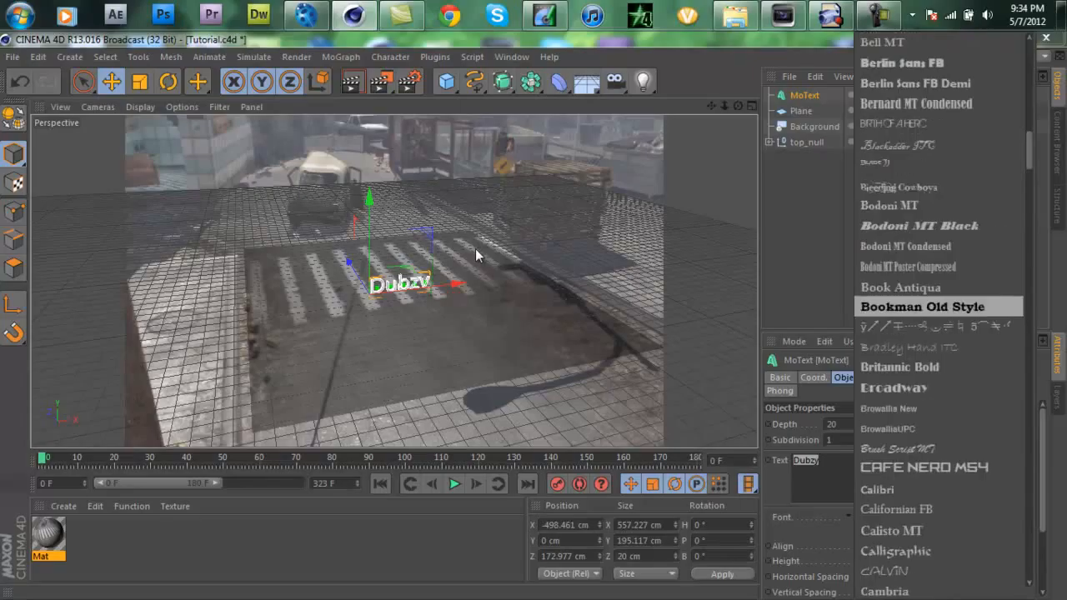
pyautogui.press('Up')
pyautogui.press('Up')
pyautogui.press('Up')
pyautogui.press('Up')
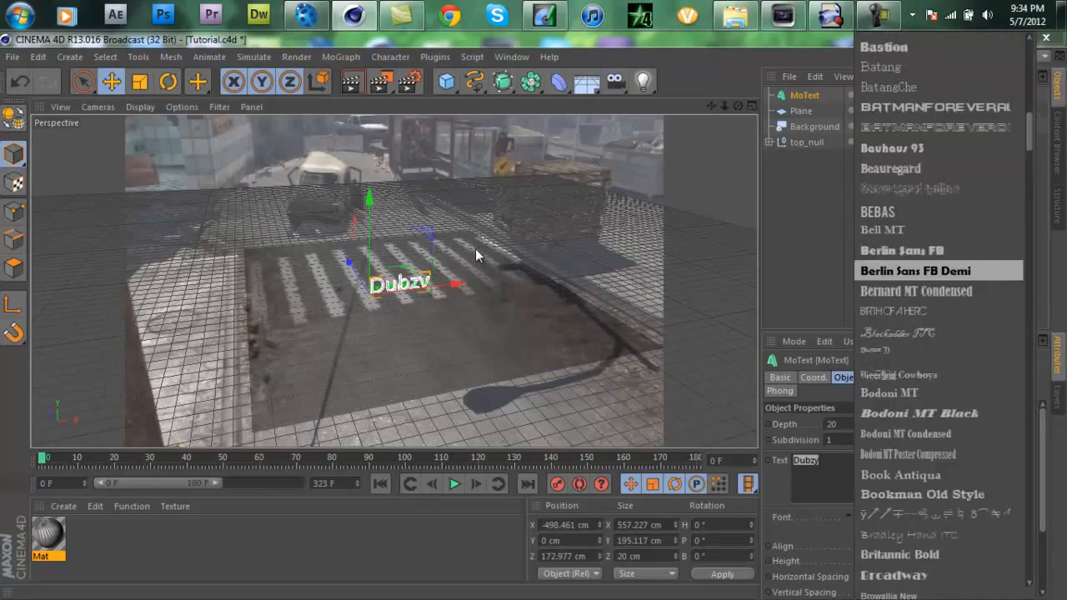
pyautogui.press('Down')
pyautogui.press('Down')
pyautogui.press('Down')
pyautogui.press('Down')
pyautogui.press('Down')
pyautogui.press('Down')
pyautogui.press('Down')
pyautogui.press('Down')
pyautogui.press('Down')
pyautogui.press('Down')
pyautogui.press('Down')
pyautogui.press('Up')
pyautogui.press('Up')
pyautogui.press('Up')
pyautogui.press('Up')
pyautogui.press('Up')
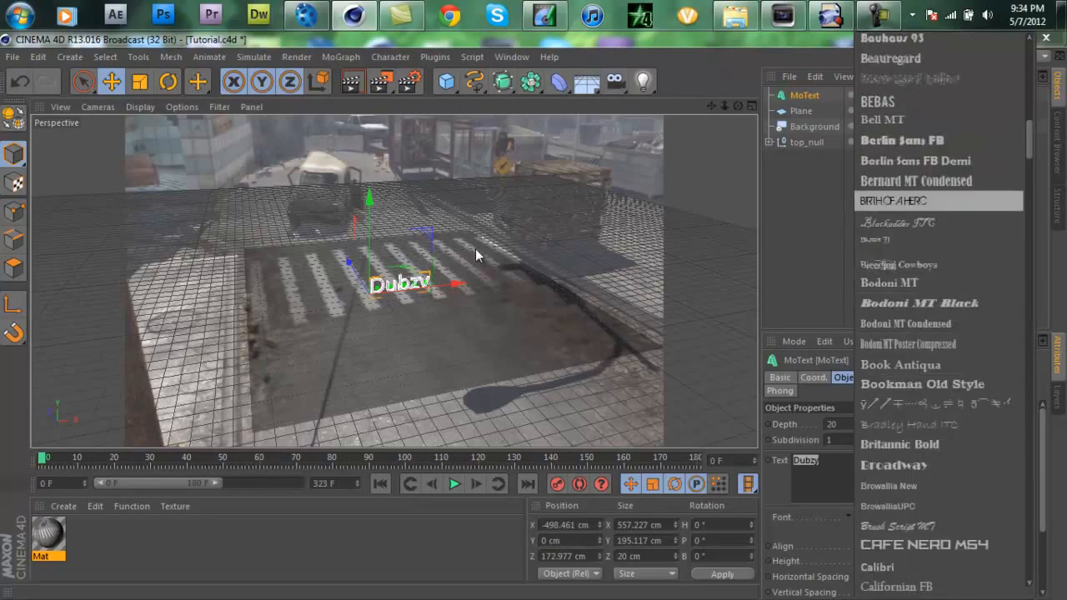
pyautogui.press('Up')
pyautogui.press('Up')
pyautogui.press('Up')
pyautogui.press('Up')
pyautogui.press('Up')
pyautogui.press('Return')
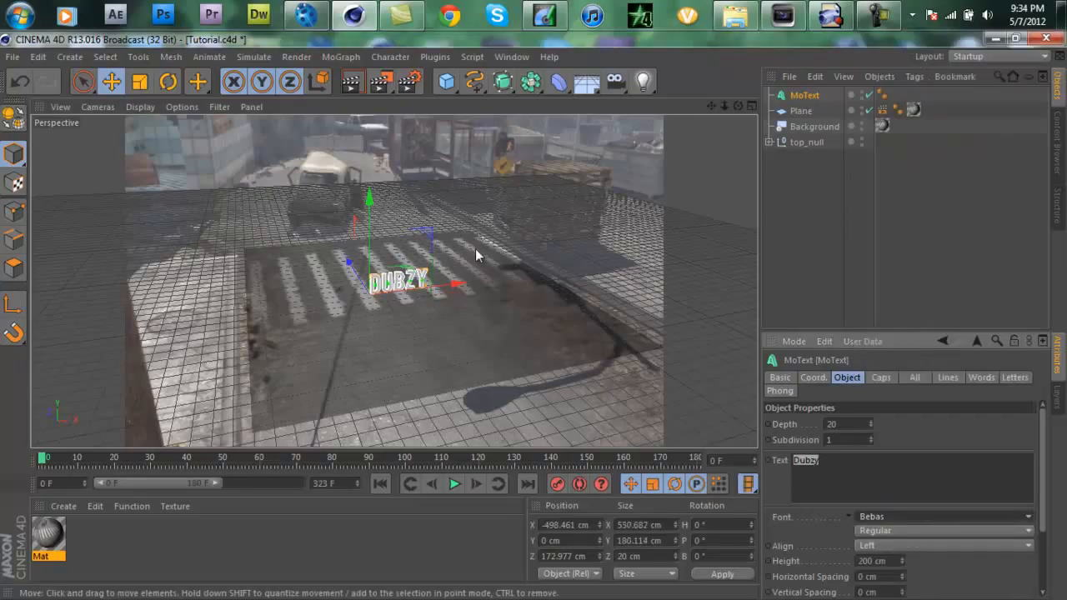
pyautogui.hotkey('ctrl', 'r')
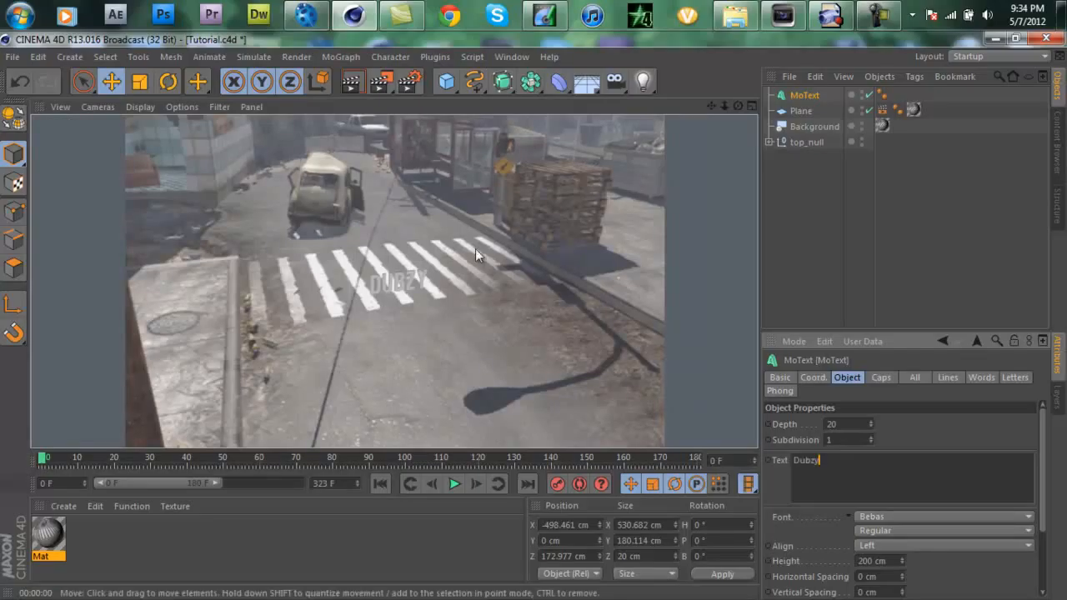
pyautogui.press('Return')
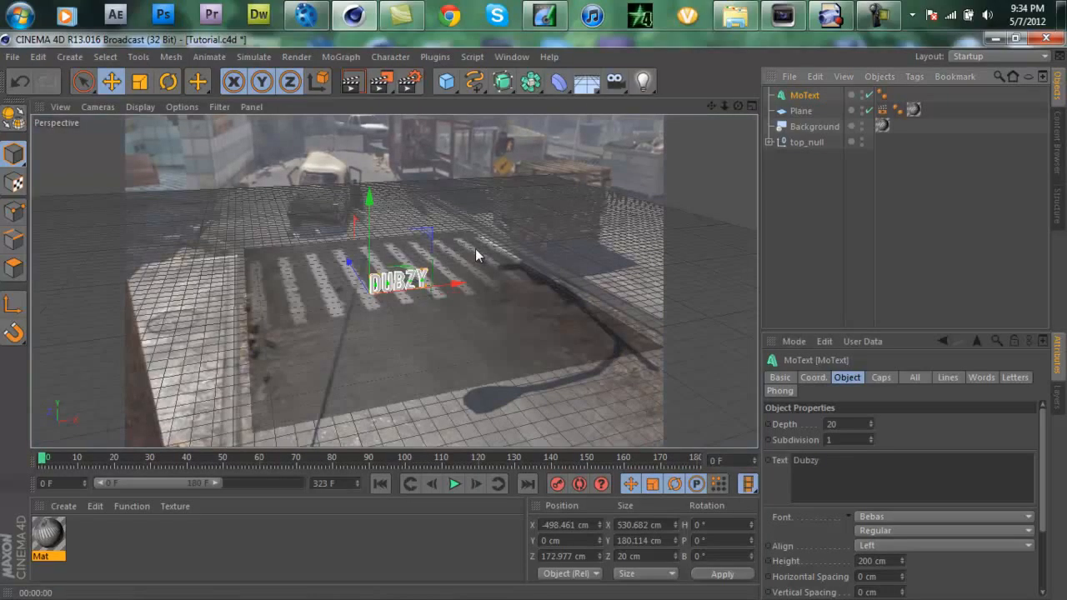
# Enlarge the MoText to 597 cm height and 214 cm depth, and move it to about X -1002 cm, Z 100 cm
pyautogui.moveTo(902, 560); pyautogui.dragTo(962, 560)
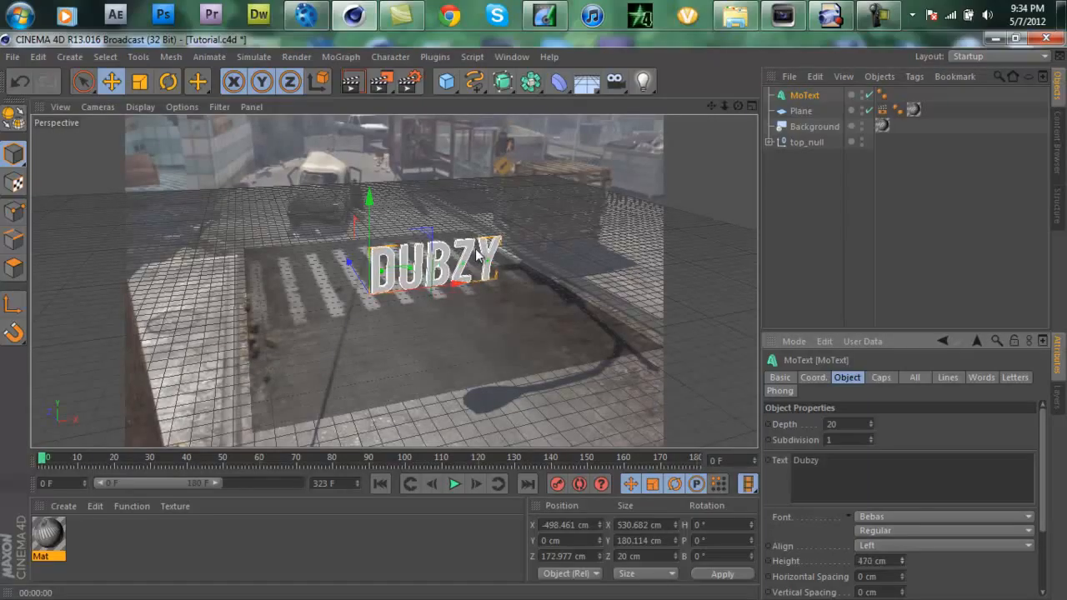
pyautogui.moveTo(478, 254); pyautogui.dragTo(478, 254)
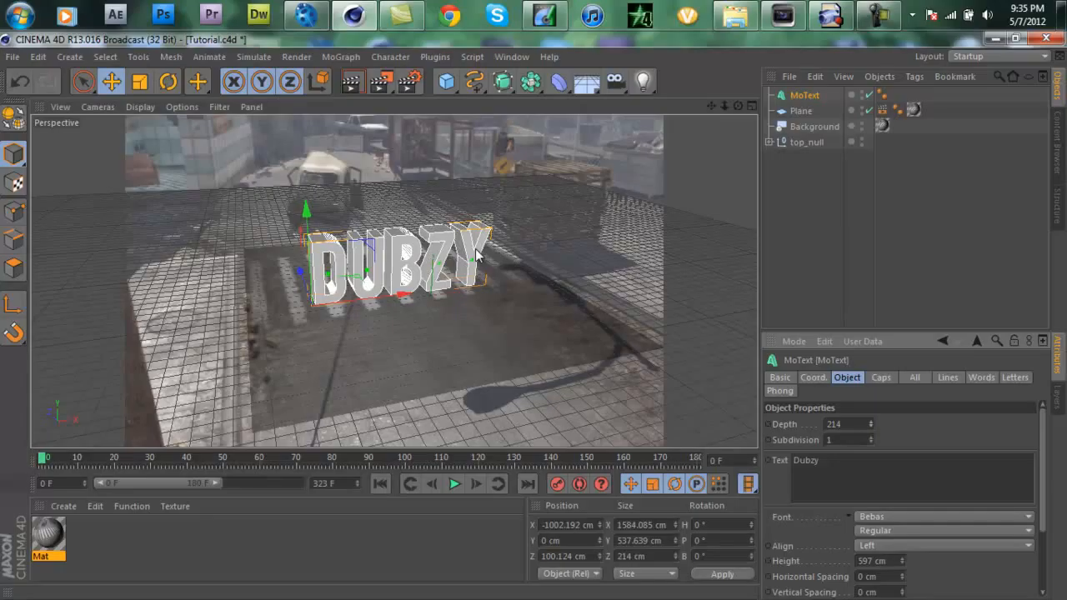
# Set both the start and end caps of the MoText to Fillet Cap
pyautogui.click(881, 378)
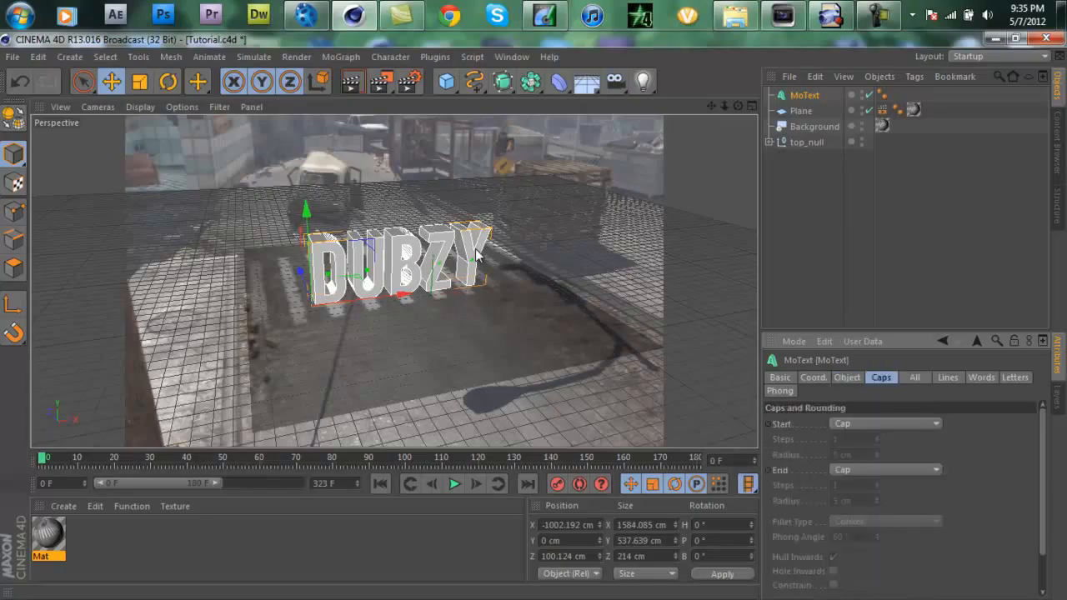
pyautogui.click(885, 423)
pyautogui.click(854, 486)
pyautogui.click(885, 469)
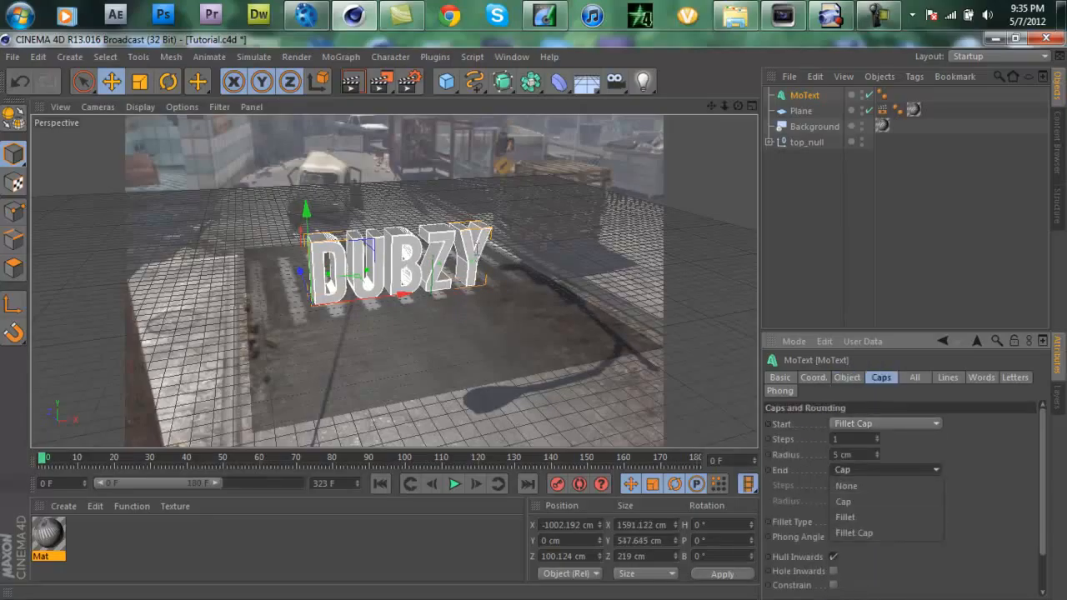
pyautogui.click(844, 502)
pyautogui.click(885, 470)
pyautogui.click(854, 531)
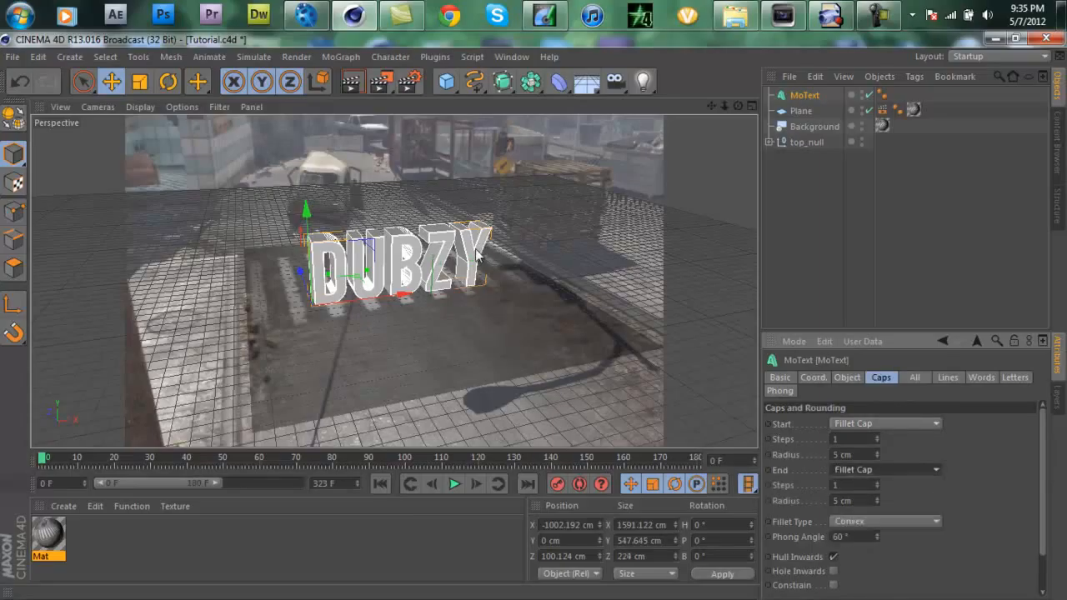
# Set the fillet radius of the MoText's start and end caps to 1 cm
pyautogui.doubleClick(854, 454)
pyautogui.write('1')
pyautogui.press('Tab')
pyautogui.write('5')
pyautogui.press('BackSpace')
pyautogui.write('1')
pyautogui.press('Return')
# Render the view at frames 0 and 100 to check the text in the footage, and return to the first frame
pyautogui.hotkey('ctrl', 'r')
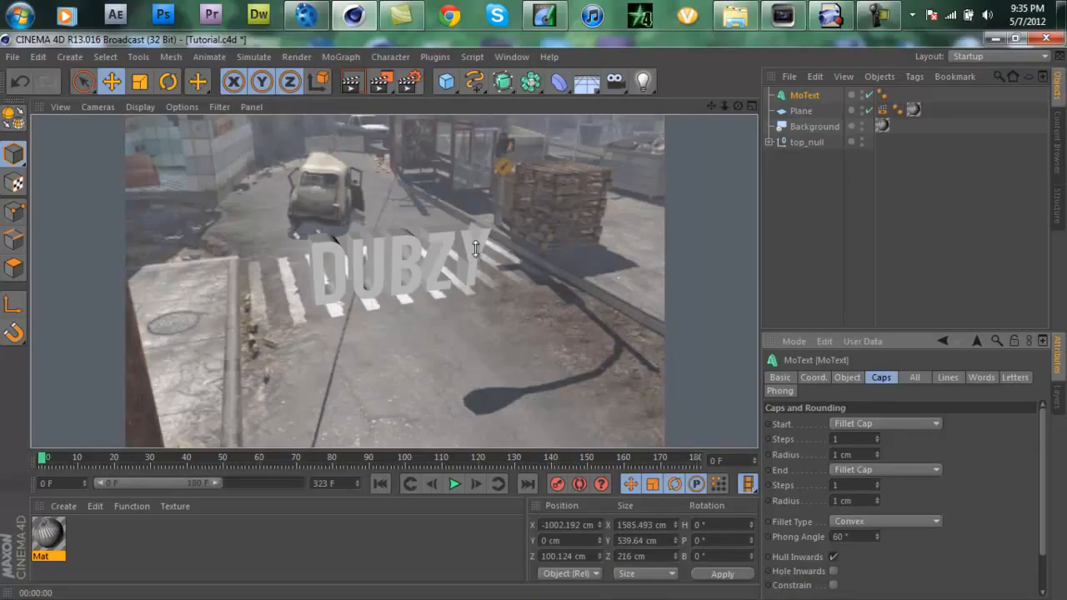
pyautogui.press('F8')
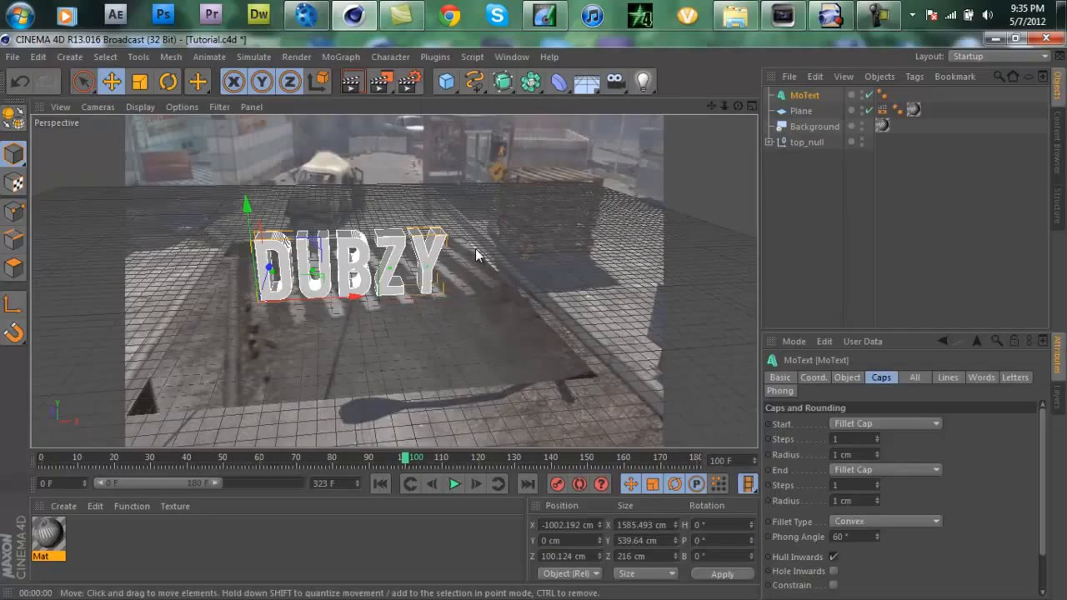
pyautogui.hotkey('ctrl', 'r')
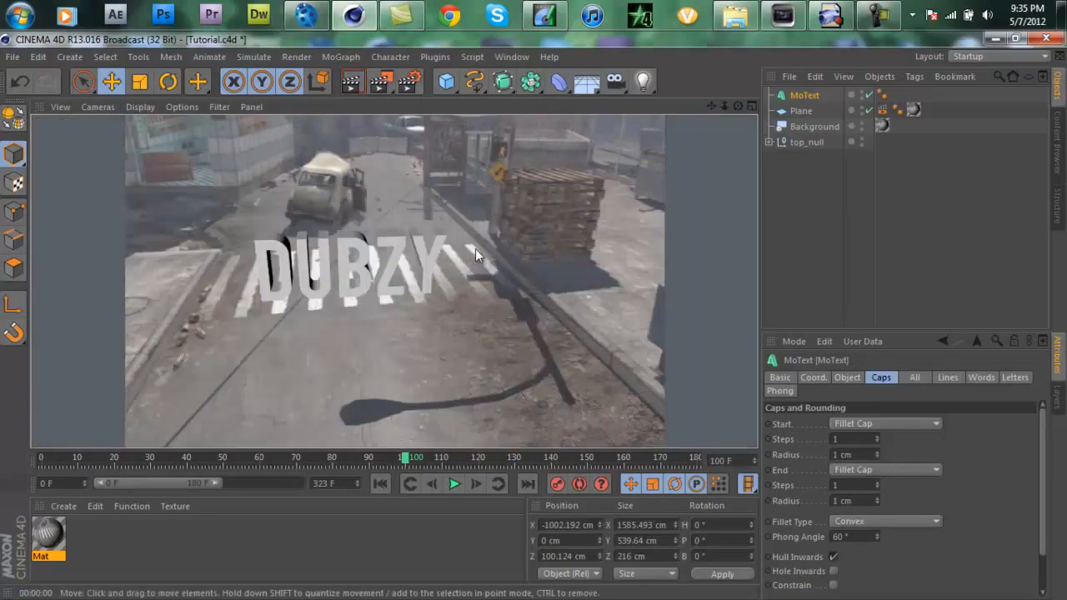
pyautogui.hotkey('shift', 'f')
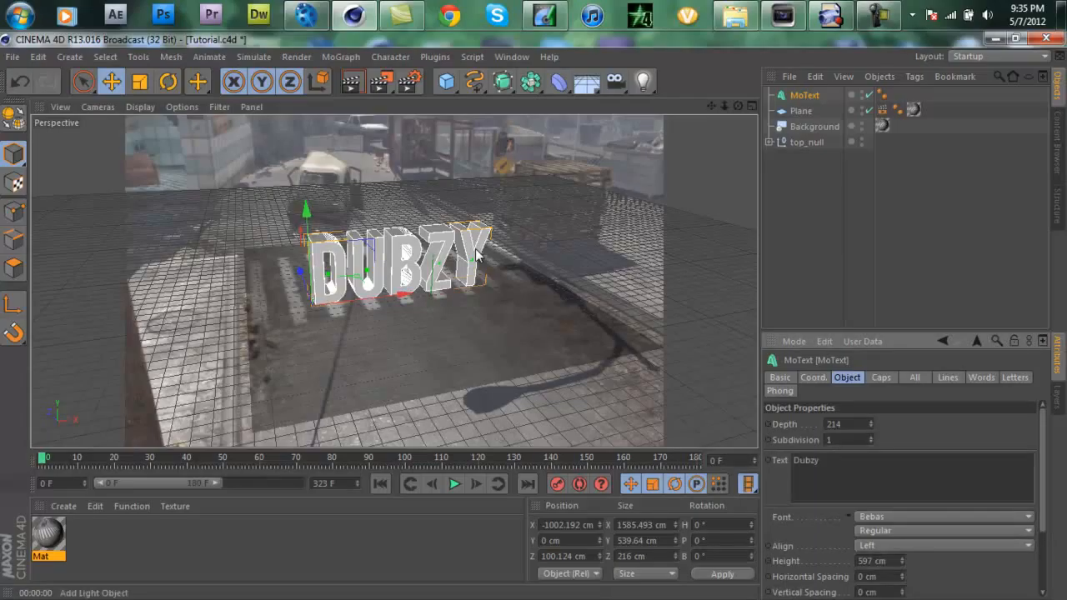
# Add an Omni light and place it above and in front of the text, at about X 375, Y 972, Z -1223 cm
pyautogui.click(643, 81)
pyautogui.click(694, 97)
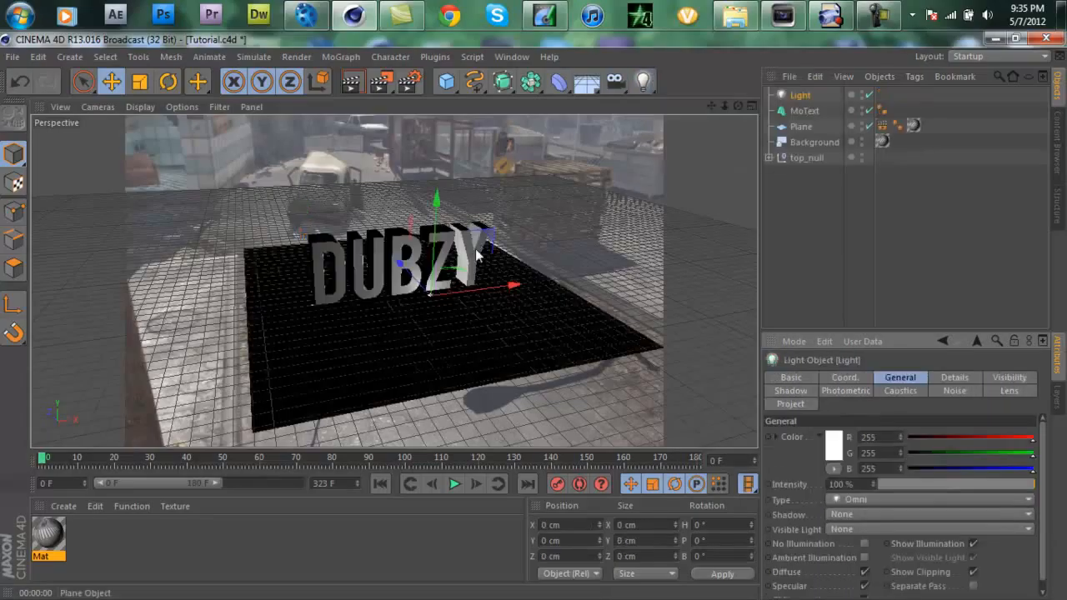
pyautogui.moveTo(475, 248); pyautogui.dragTo(554, 334)
pyautogui.moveTo(522, 291); pyautogui.dragTo(548, 124)
pyautogui.moveTo(610, 222); pyautogui.dragTo(394, 237)
pyautogui.moveTo(476, 254); pyautogui.dragTo(652, 216)
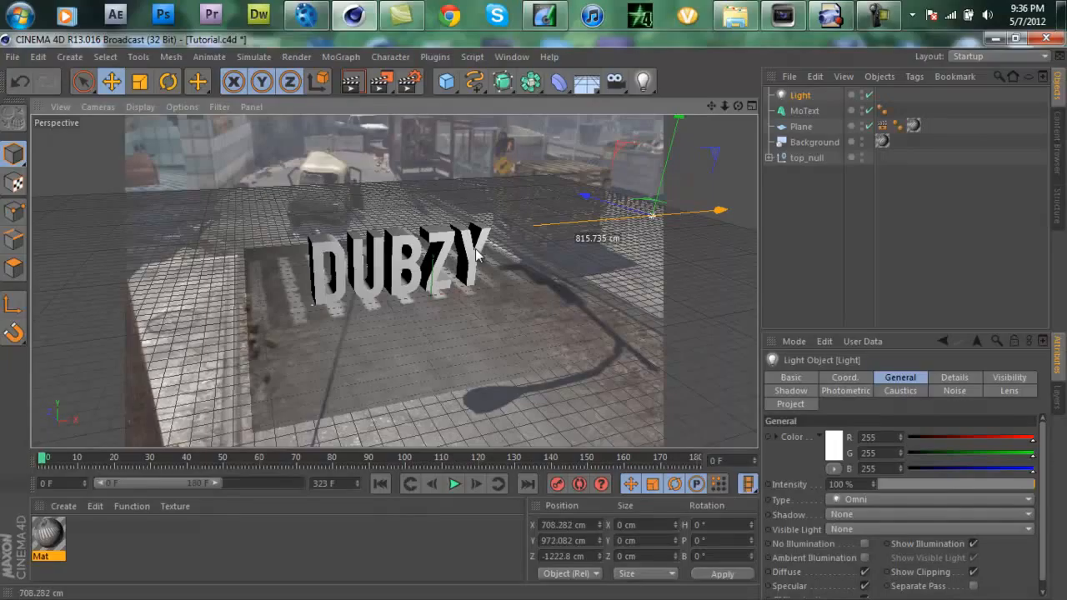
pyautogui.moveTo(653, 216); pyautogui.dragTo(590, 220)
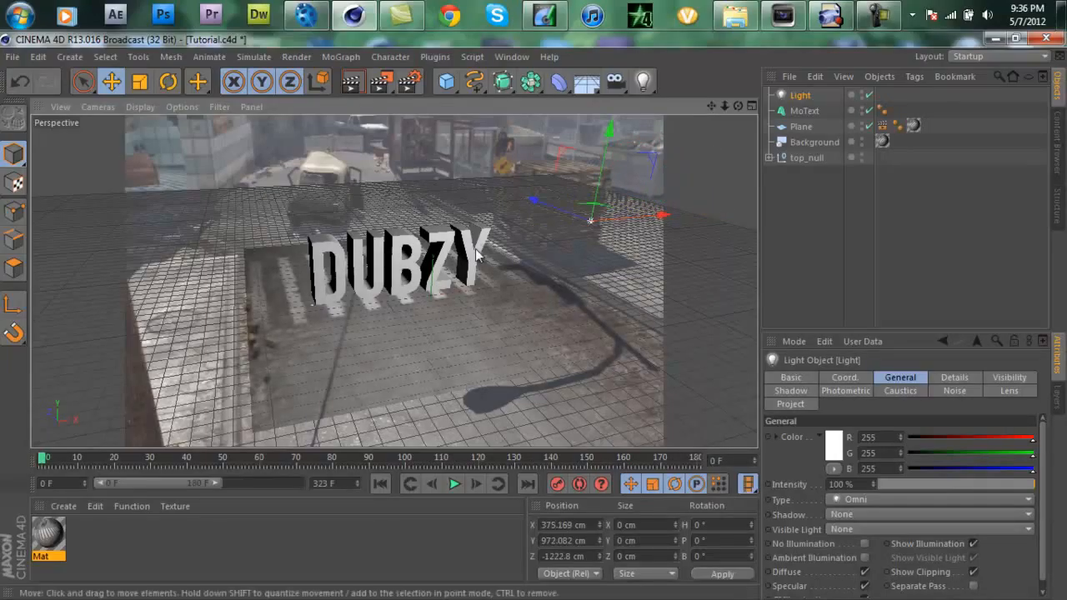
# Play the shot to frame 108, shift the light along X to about 78 cm, and return to the first frame
pyautogui.press('F8')
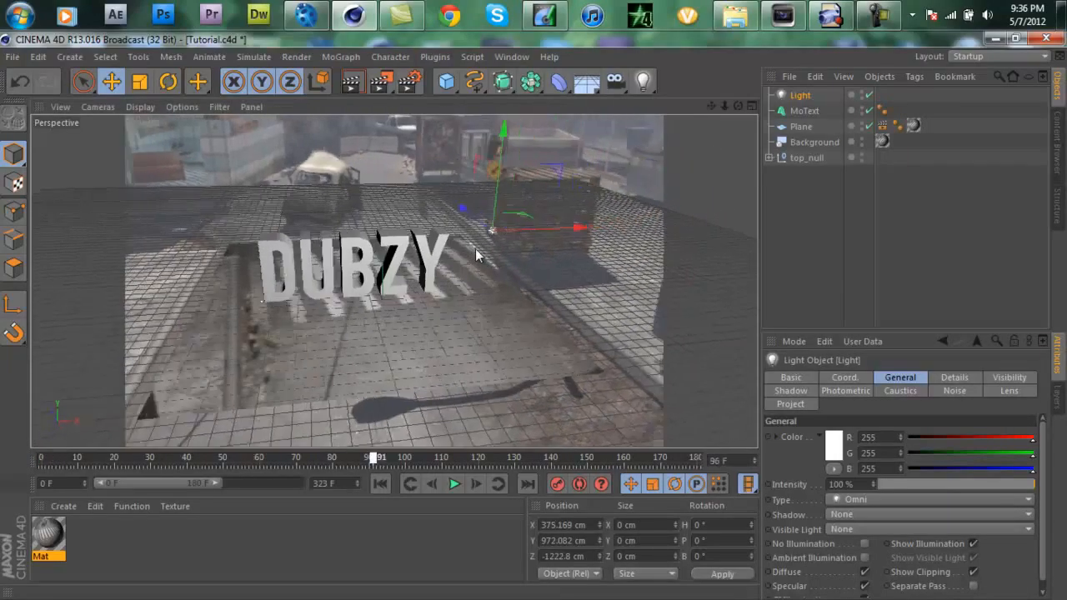
pyautogui.moveTo(475, 250); pyautogui.dragTo(477, 250)
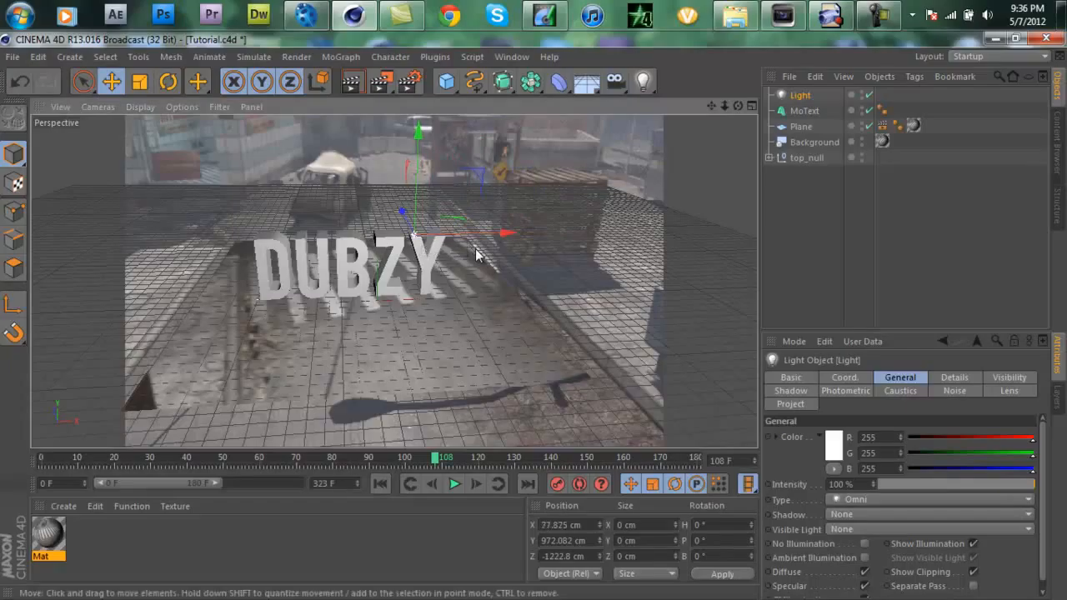
pyautogui.hotkey('shift', 'f')
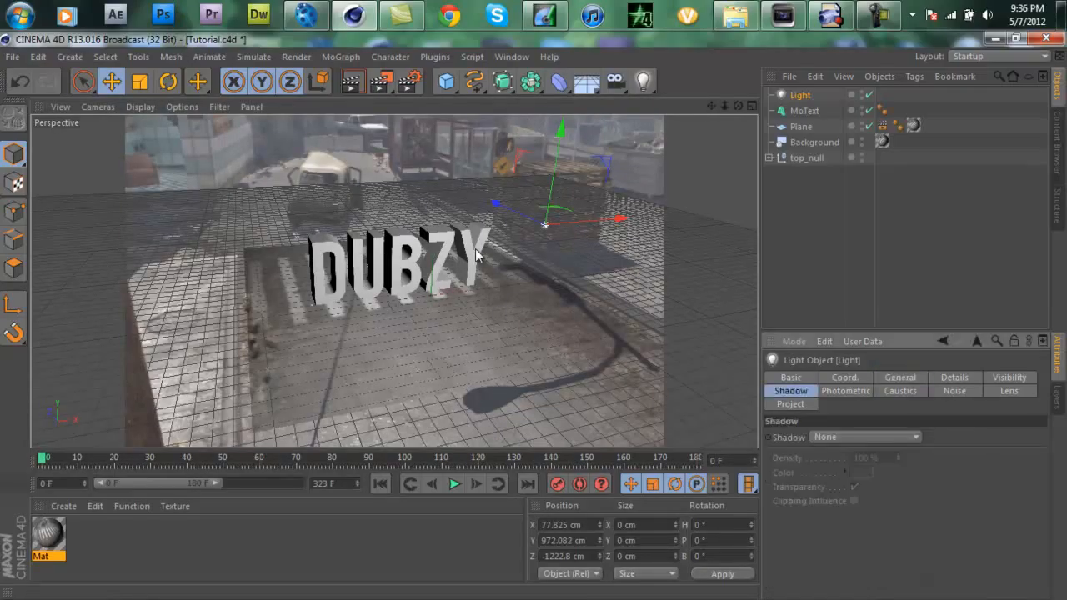
# Set the light's shadow to Shadow Maps (Soft) with 60% density and render the view
pyautogui.click(865, 437)
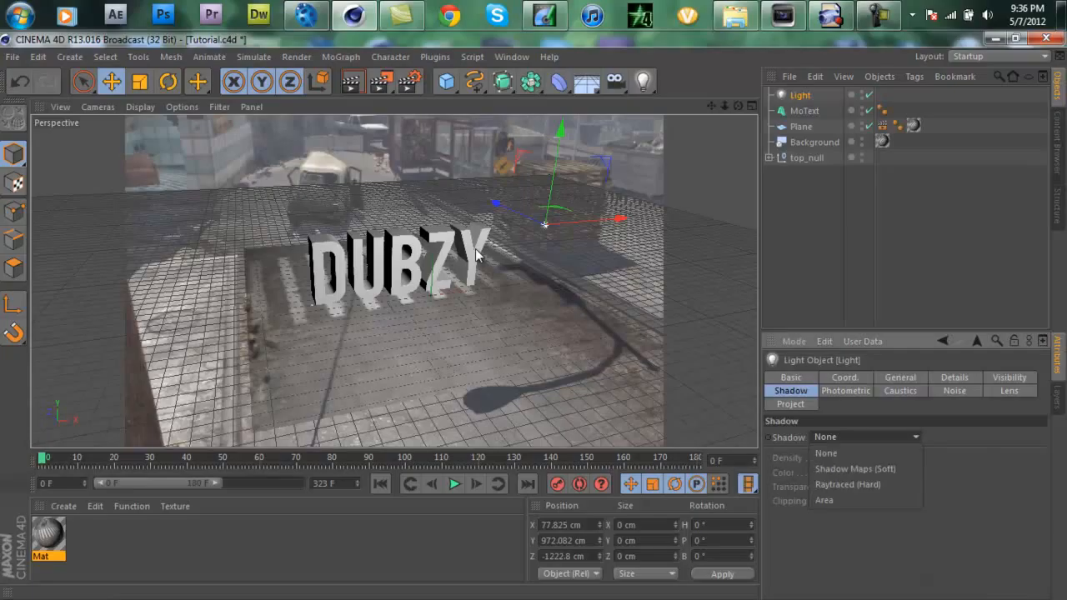
pyautogui.click(855, 469)
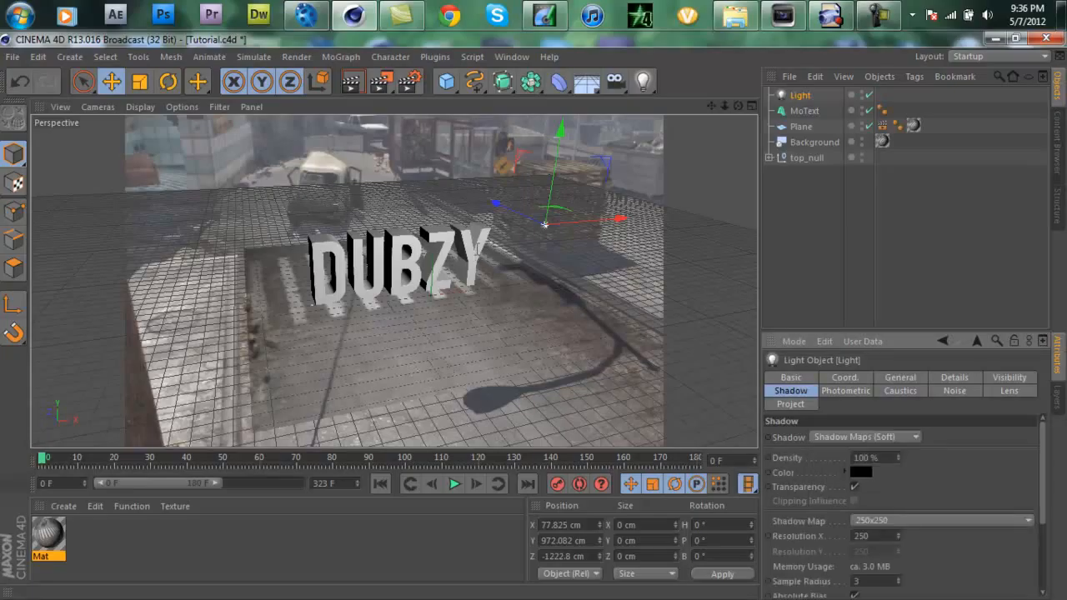
pyautogui.write('60')
pyautogui.press('Return')
pyautogui.hotkey('ctrl', 'r')
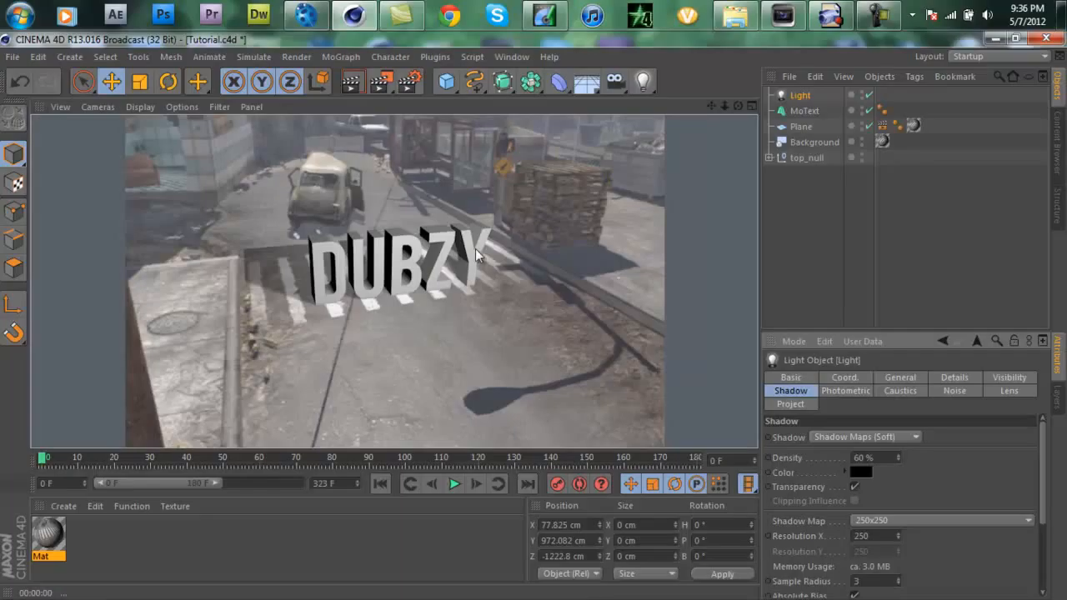
# Rotate the text to a heading of about 3.9°, shift it to about X -995, Z -4 cm, and render the view
pyautogui.click(477, 254)
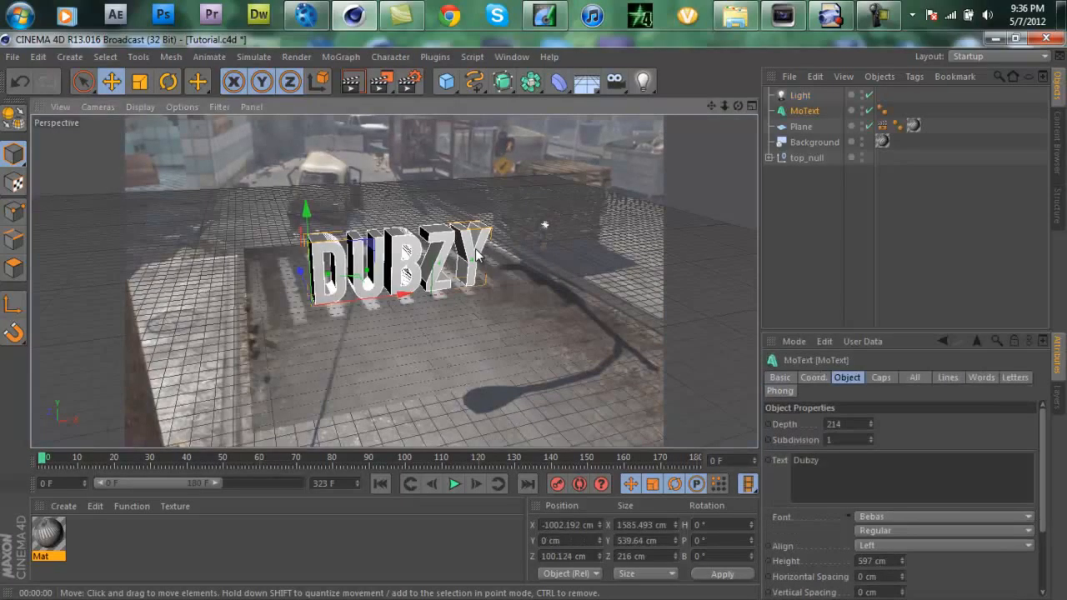
pyautogui.press('r')
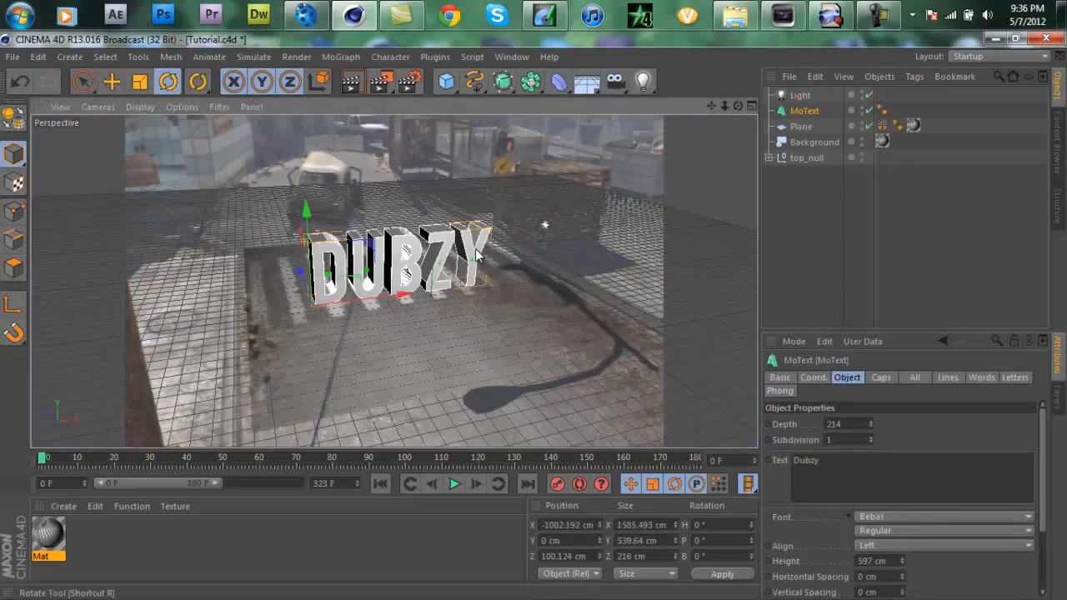
pyautogui.moveTo(478, 256); pyautogui.dragTo(478, 256)
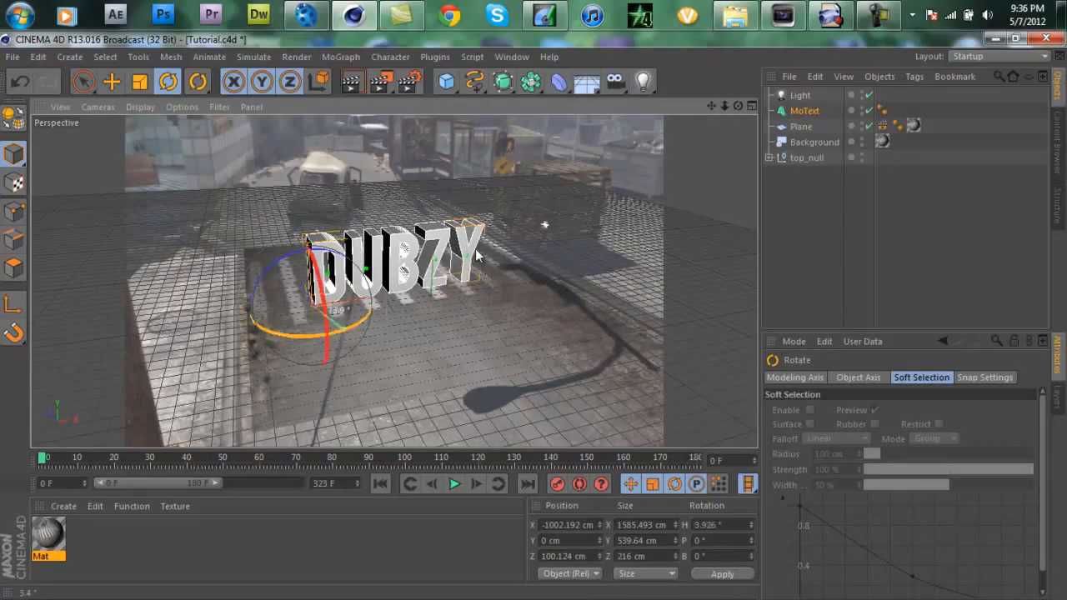
pyautogui.press('e')
pyautogui.moveTo(477, 256); pyautogui.dragTo(478, 255)
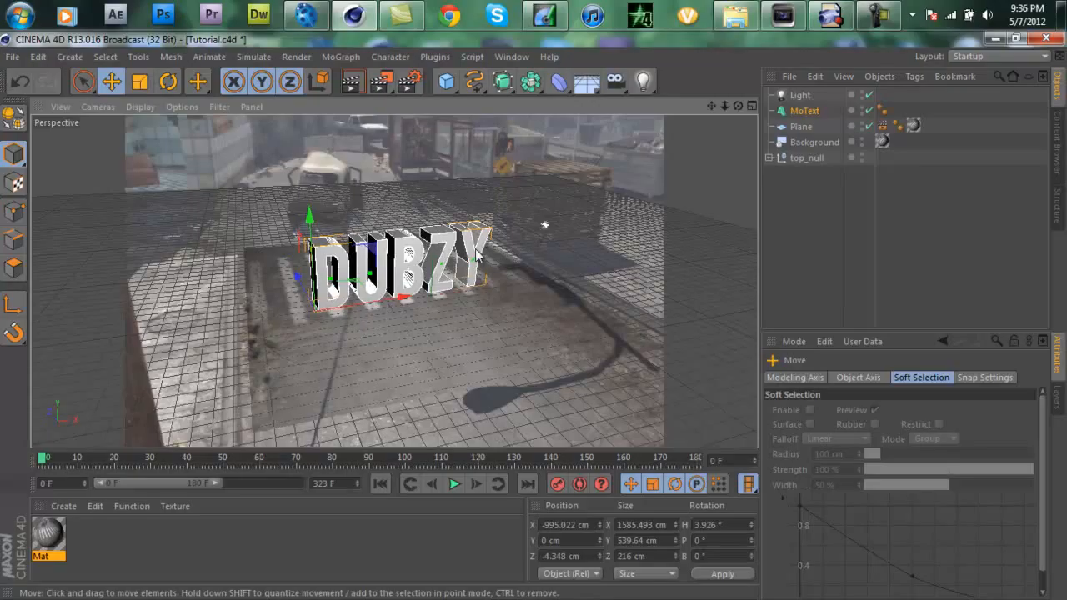
pyautogui.hotkey('ctrl', 'r')
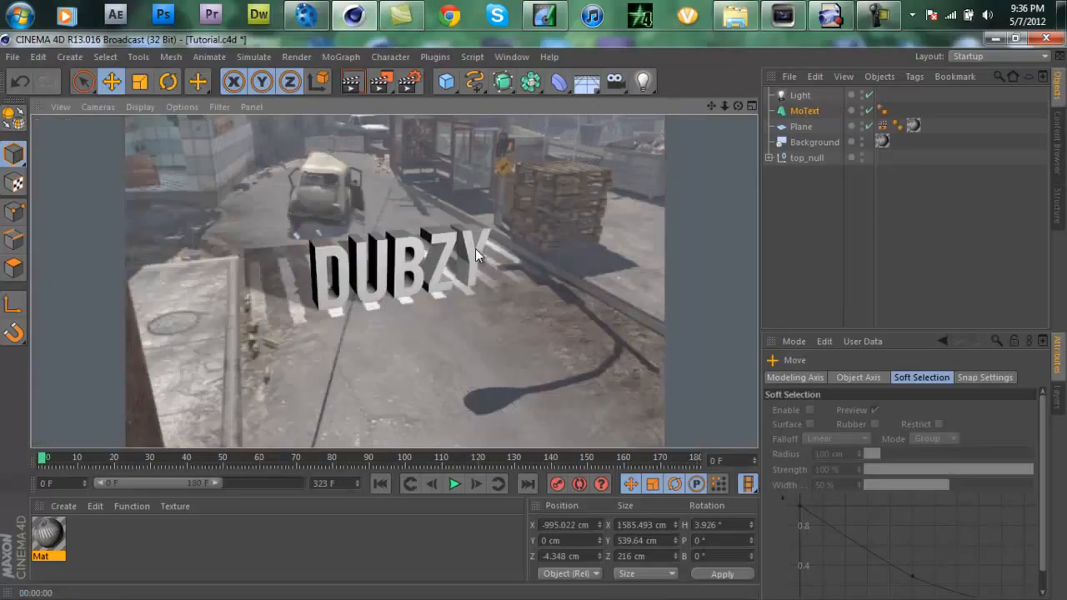
# Reposition the light to about X -410, Z -979 cm, rendering the view after each move to judge the shadows
pyautogui.click(800, 95)
pyautogui.moveTo(477, 255); pyautogui.dragTo(477, 254)
pyautogui.hotkey('ctrl', 'r')
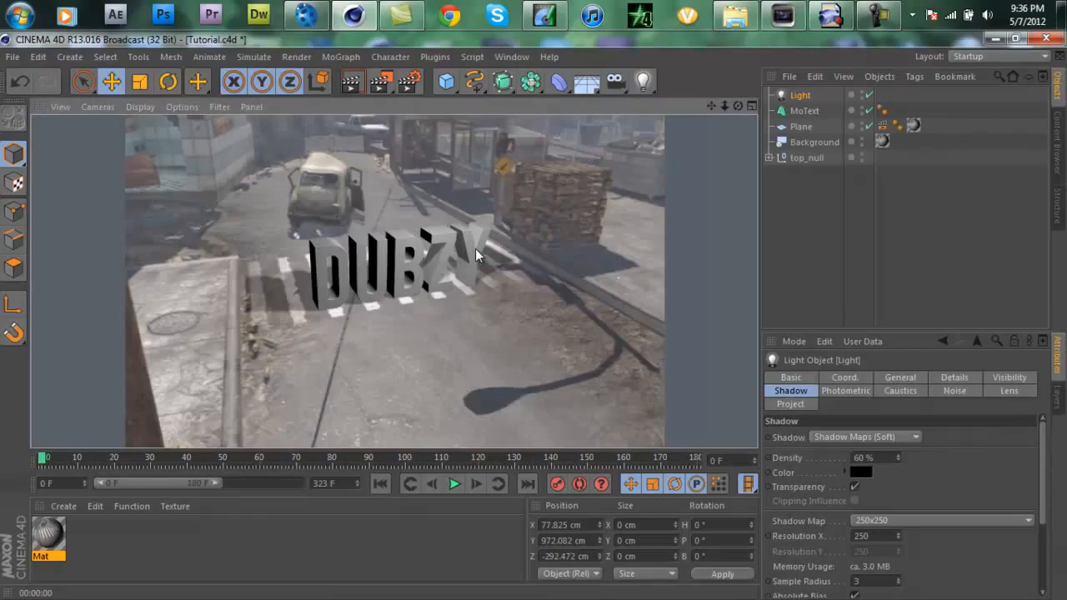
pyautogui.click(477, 254)
pyautogui.moveTo(477, 254); pyautogui.dragTo(477, 255)
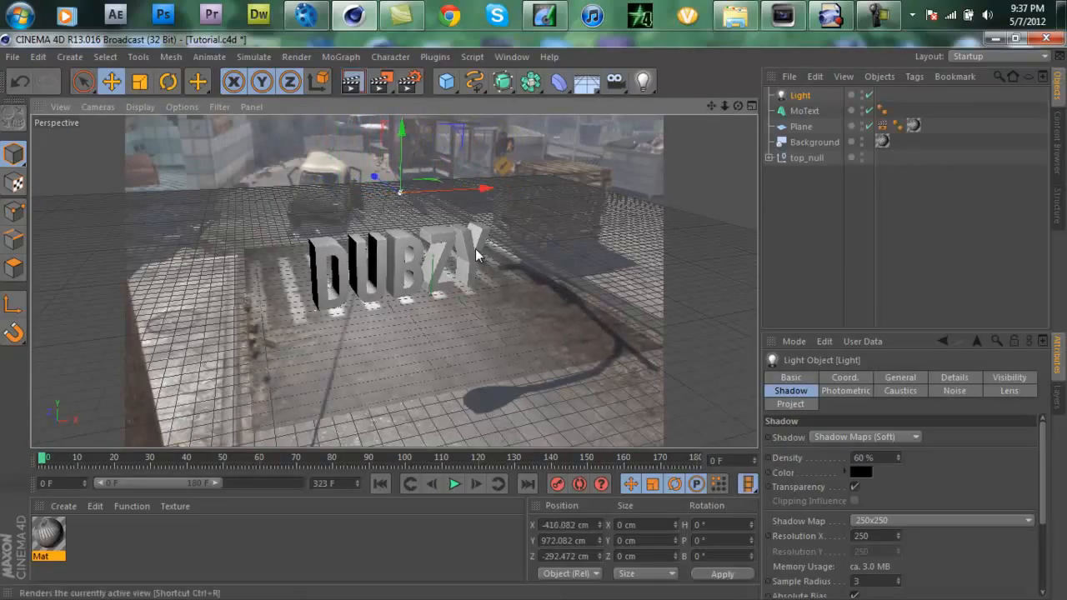
pyautogui.hotkey('ctrl', 'r')
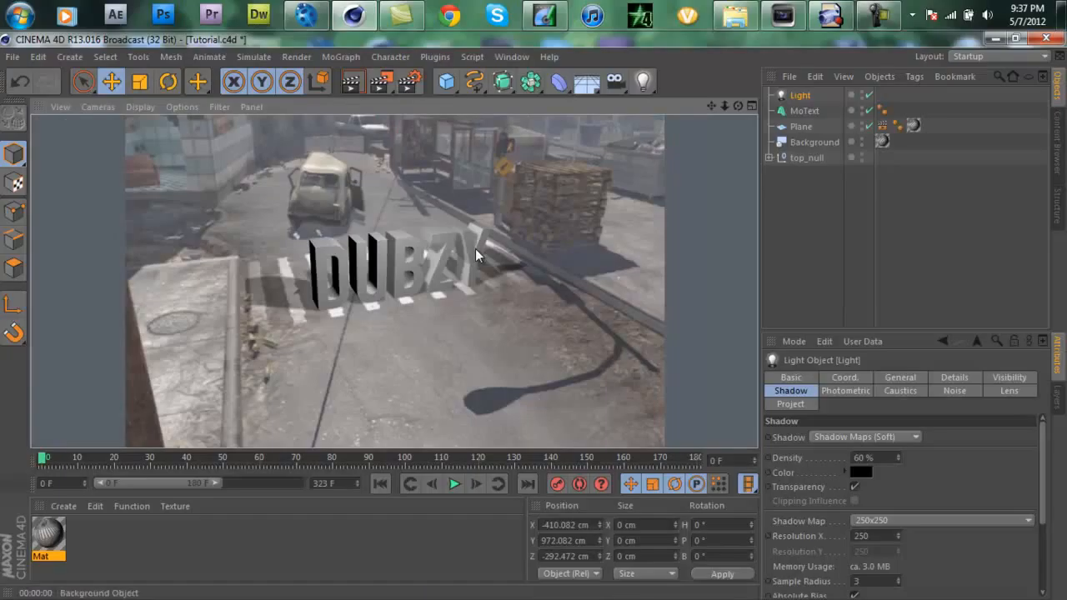
pyautogui.click(795, 96)
pyautogui.moveTo(478, 254); pyautogui.dragTo(478, 255)
pyautogui.hotkey('ctrl', 'r')
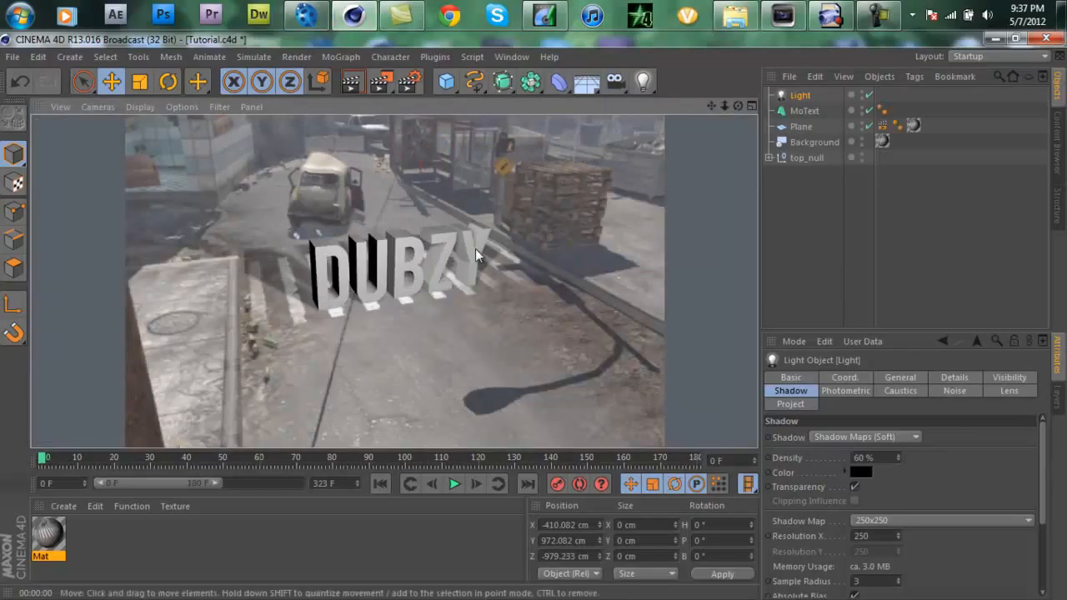
# Render the text and its shadows from a side angle and through the tracked camera at frame 1, and return to the first frame
pyautogui.keyDown('alt'); pyautogui.moveTo(478, 255); pyautogui.dragTo(478, 254); pyautogui.keyUp('alt')
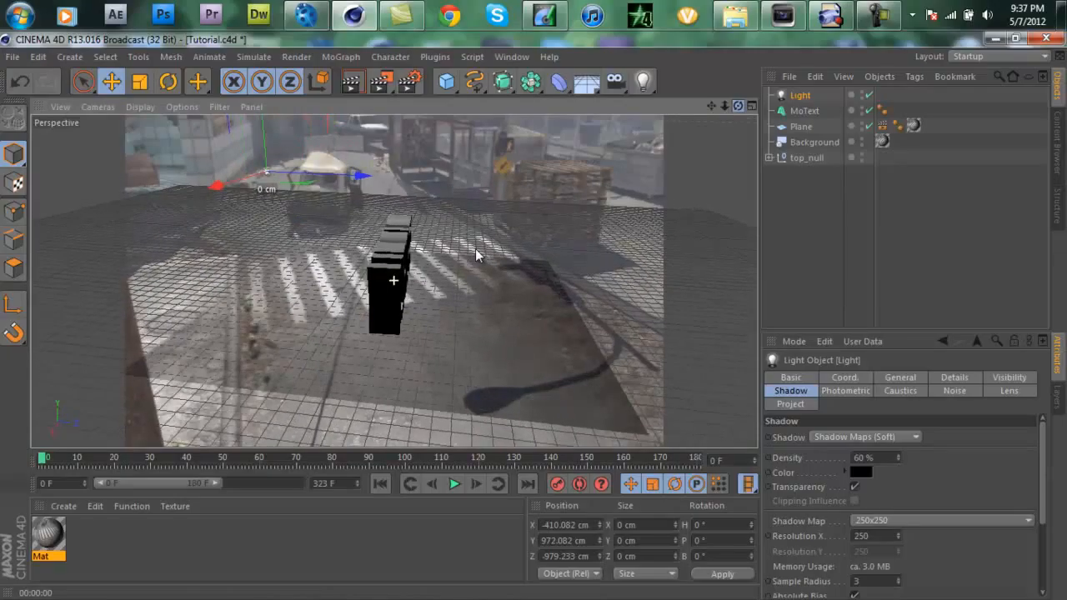
pyautogui.hotkey('ctrl', 'r')
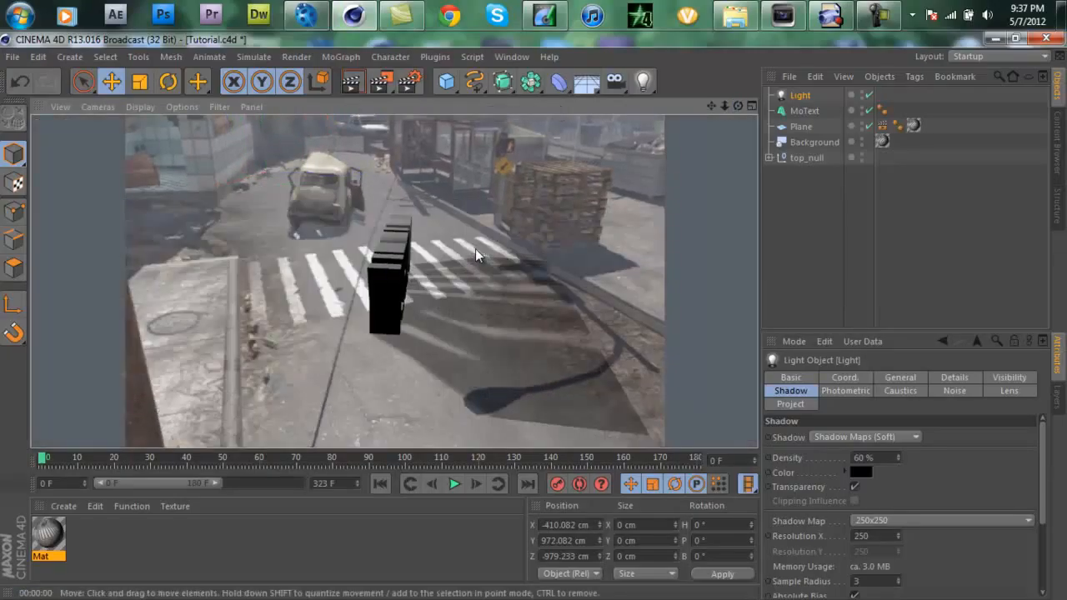
pyautogui.press('g')
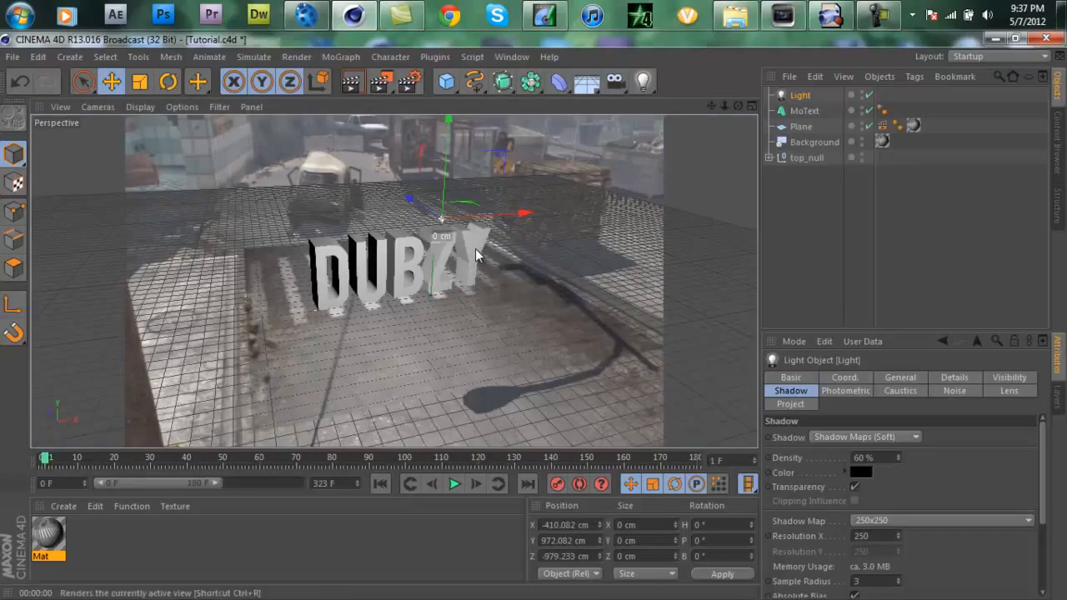
pyautogui.hotkey('ctrl', 'r')
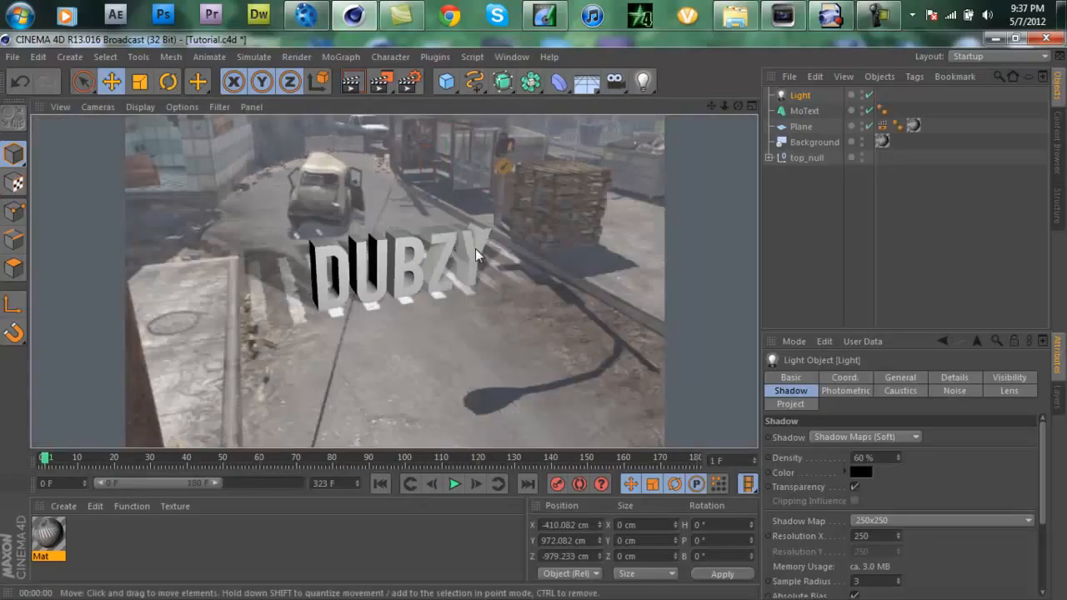
pyautogui.press('g')
pyautogui.hotkey('shift', 'f')
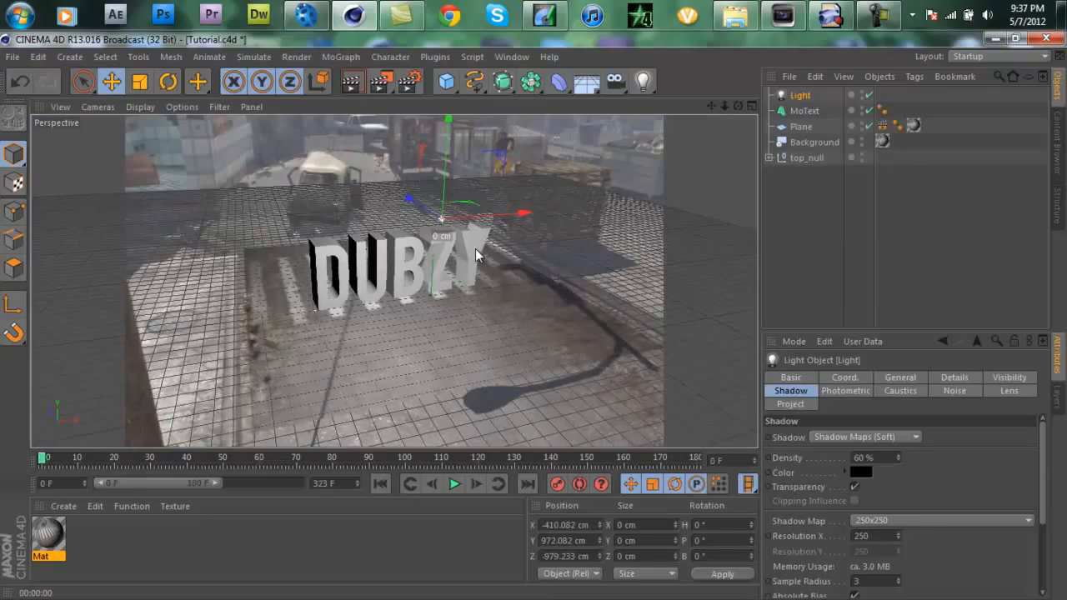
# Load the materials from NexuzArtz Materials Pack 1 and apply the Green material to the text
pyautogui.click(64, 505)
pyautogui.click(83, 414)
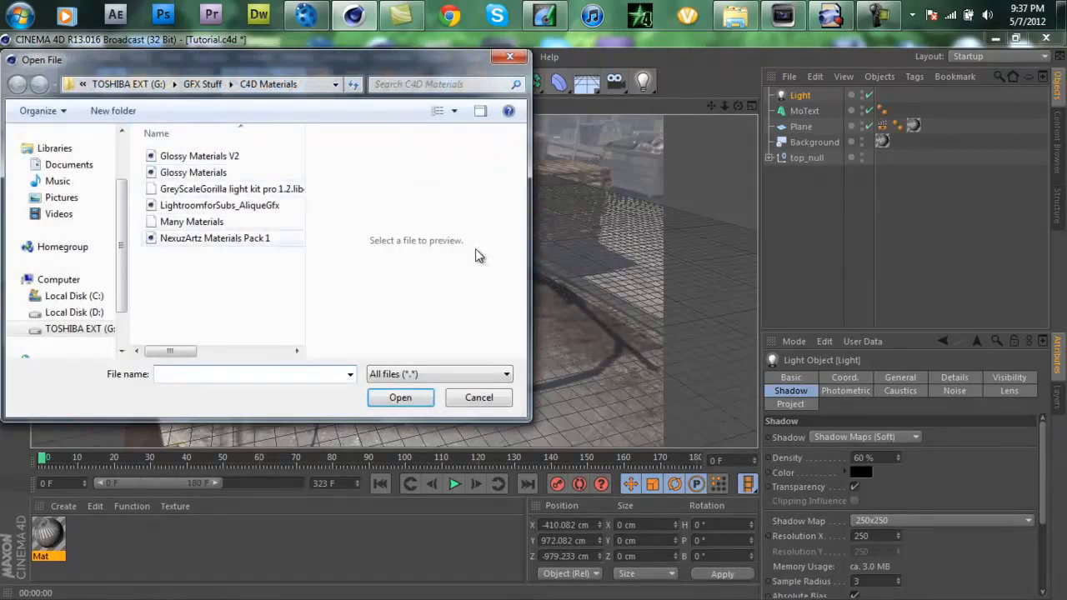
pyautogui.press('n')
pyautogui.press('Return')
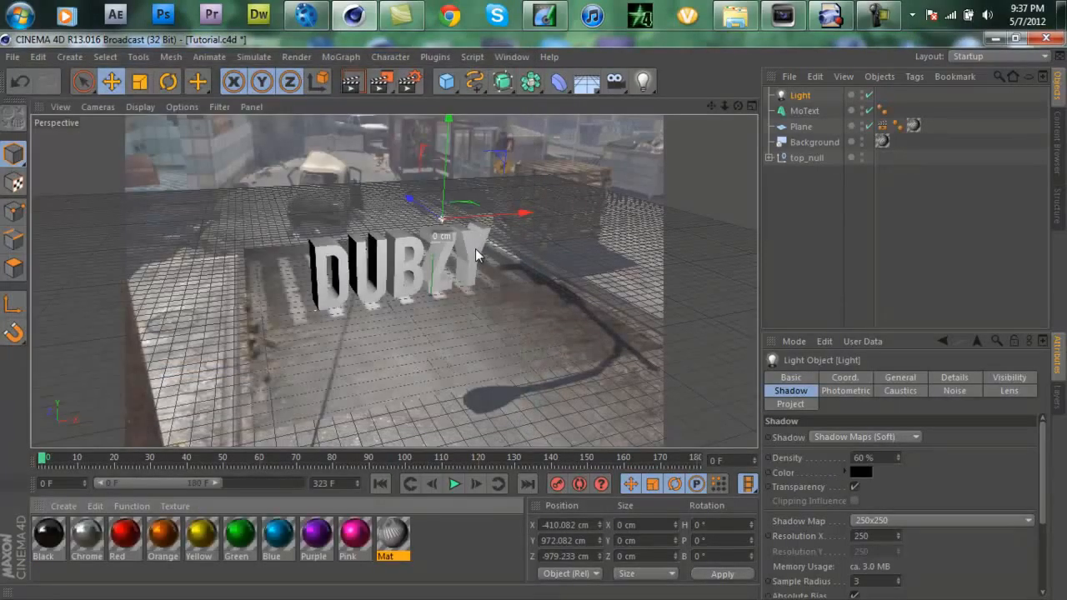
pyautogui.moveTo(474, 249); pyautogui.dragTo(475, 250)
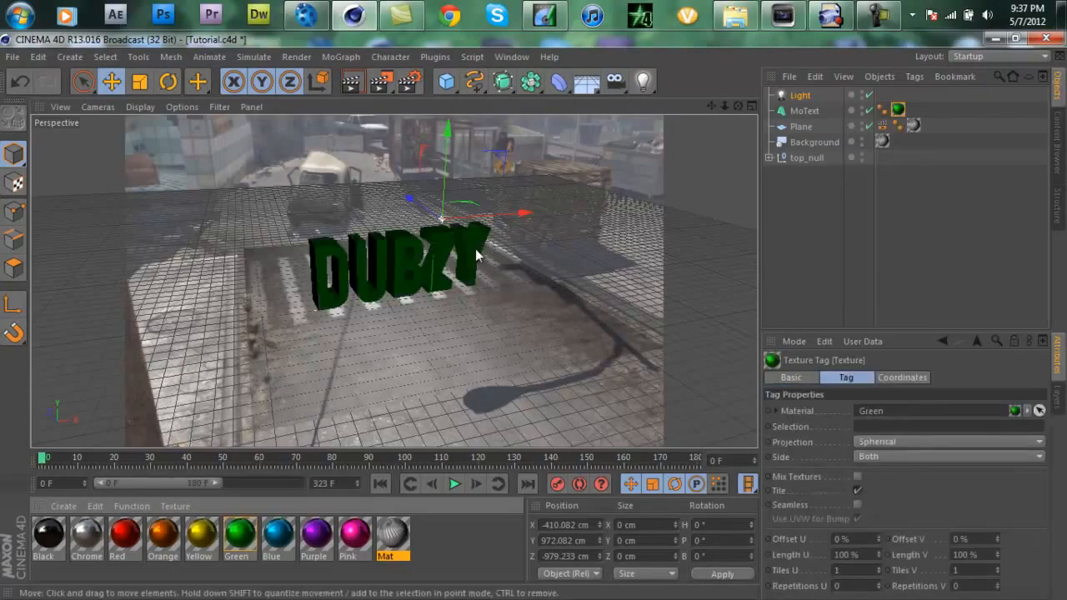
# Render the view at frames 0 and 168 to check the green text in the footage, and return to the first frame
pyautogui.hotkey('ctrl', 'r')
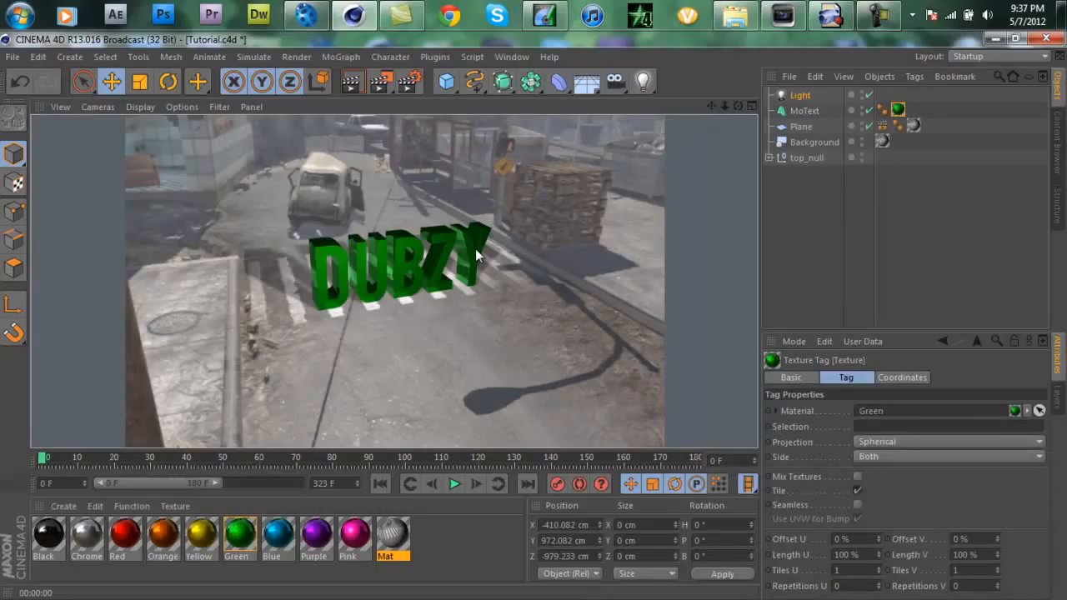
pyautogui.press('F8')
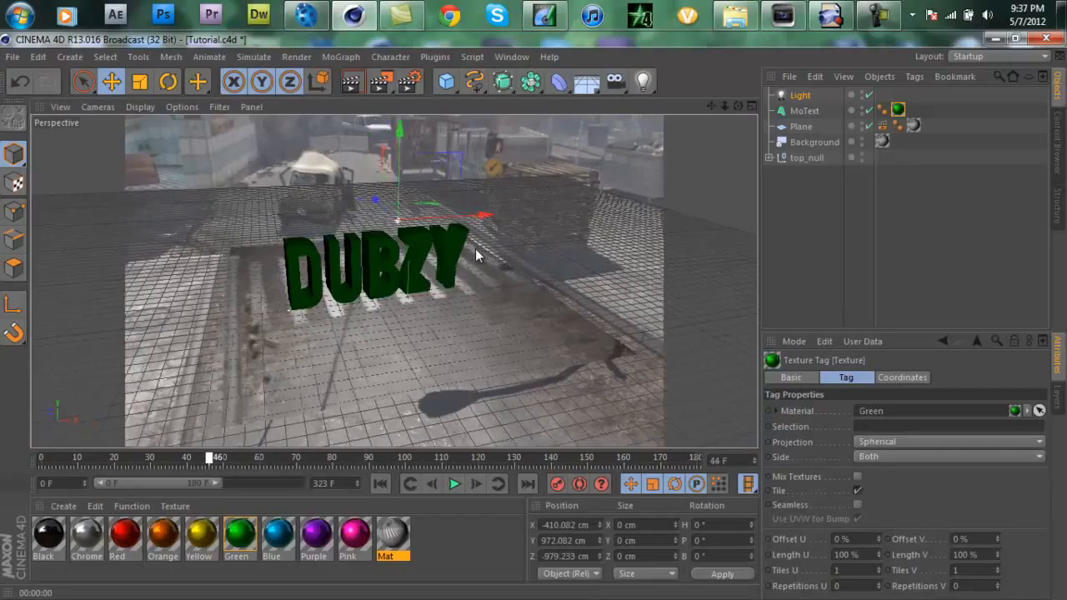
pyautogui.hotkey('ctrl', 'r')
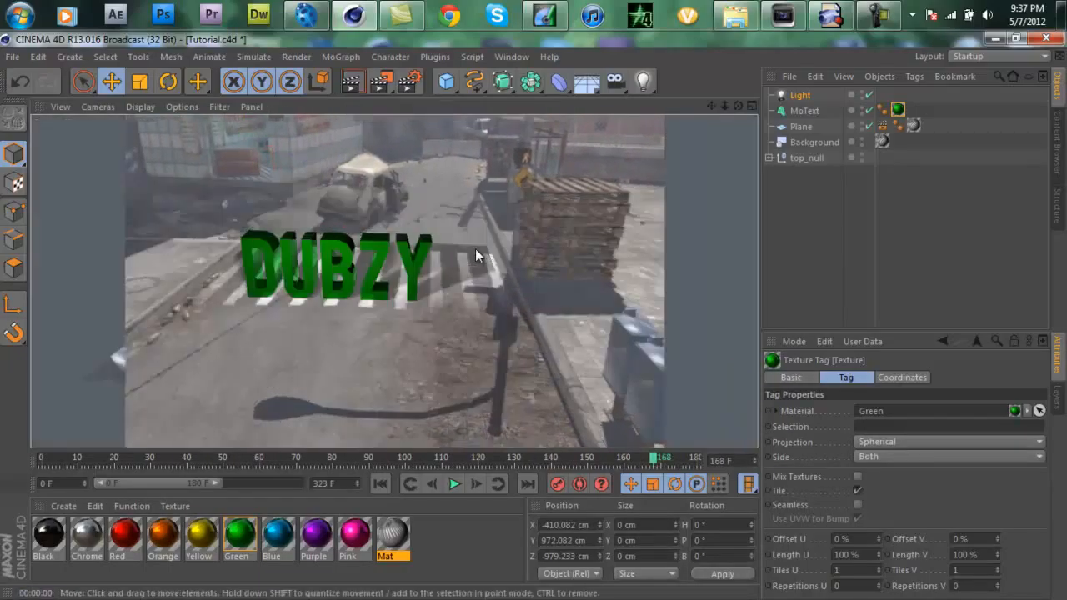
pyautogui.hotkey('shift', 'f')
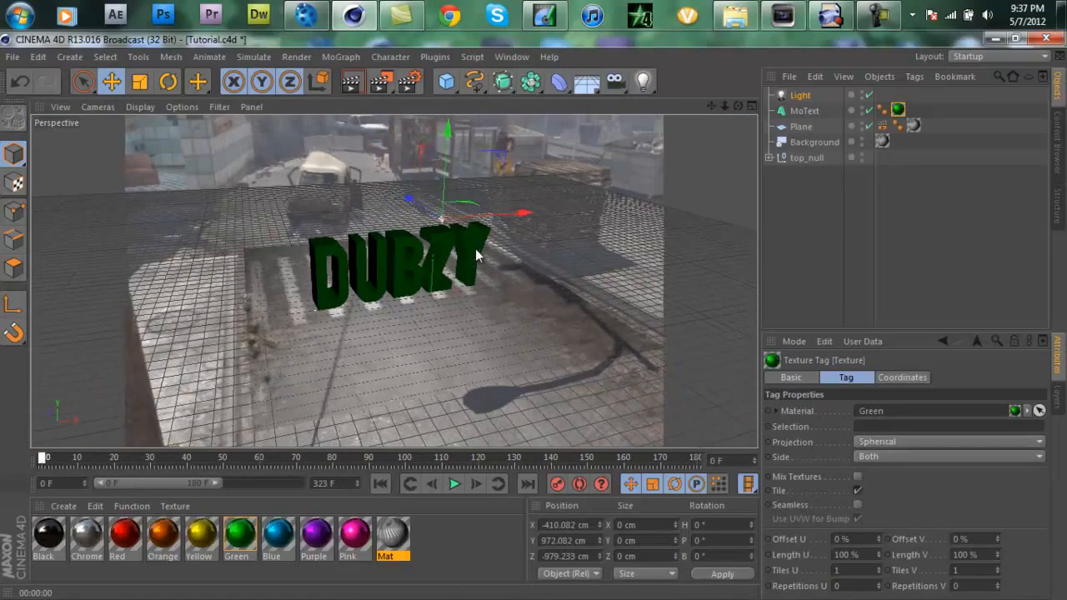
# Set the render output width to 1280 pixels and choose the frame range to render
pyautogui.hotkey('ctrl', 'b')
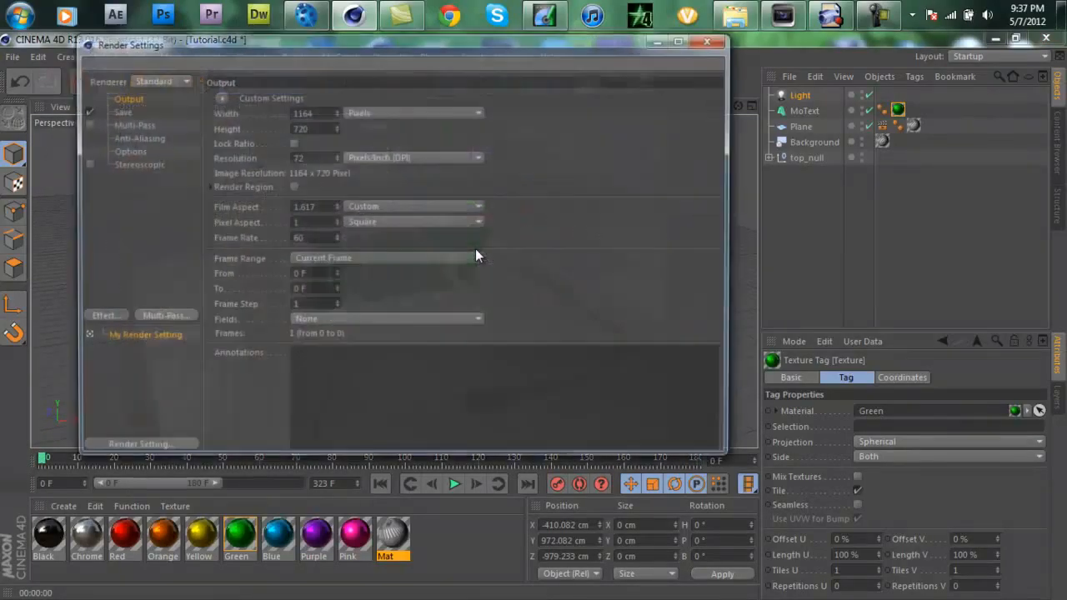
pyautogui.press('Tab')
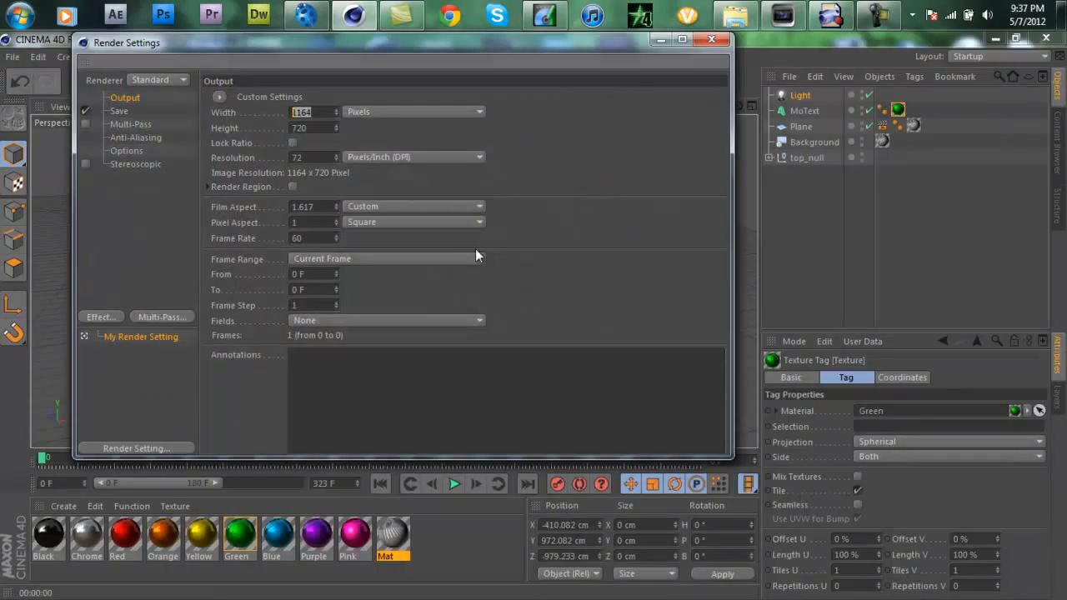
pyautogui.write('1280')
pyautogui.press('Return')
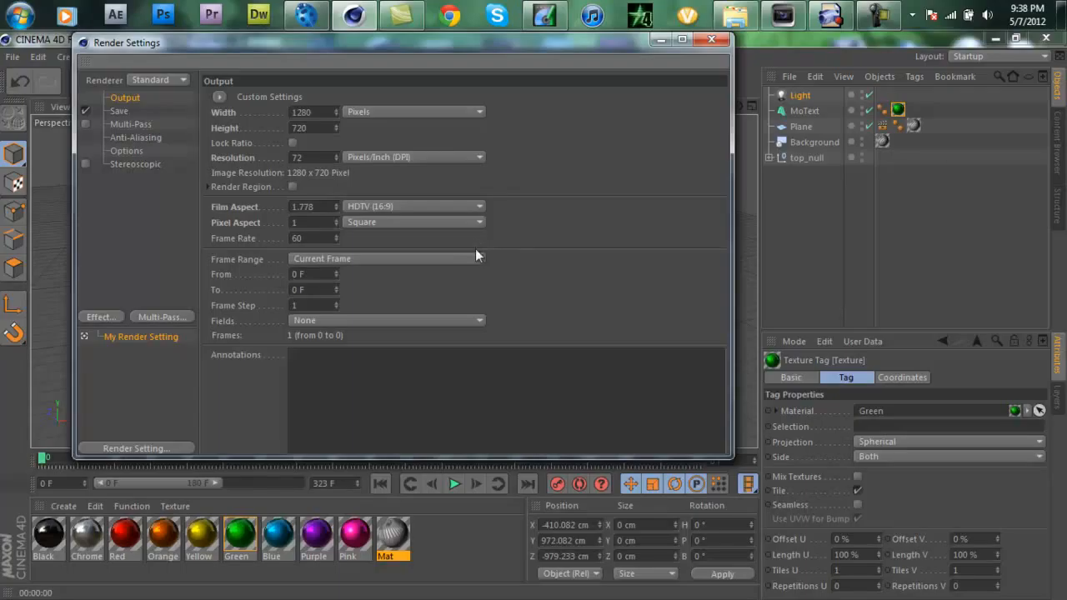
pyautogui.click(477, 256)
pyautogui.click(478, 305)
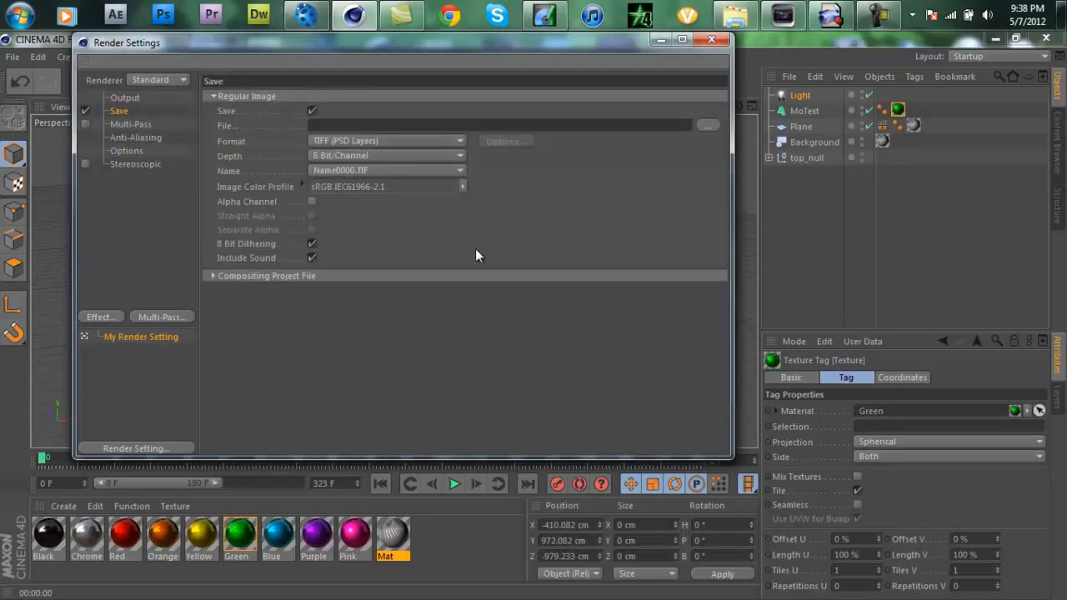
# Set the render's save format to QuickTime Movie, browse for an output file without saving, and close the render settings
pyautogui.click(387, 140)
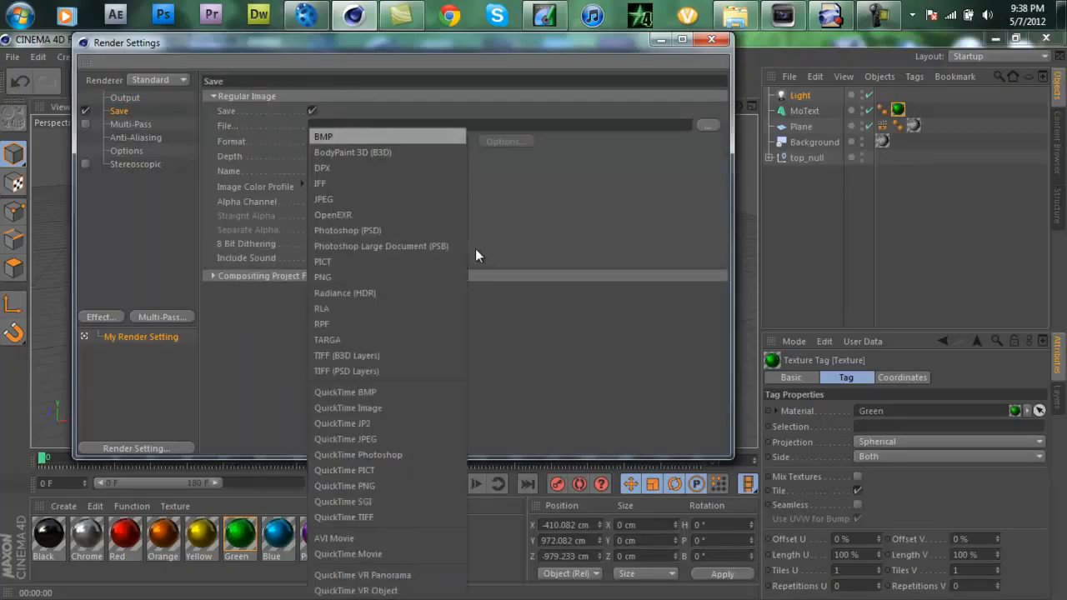
pyautogui.click(388, 554)
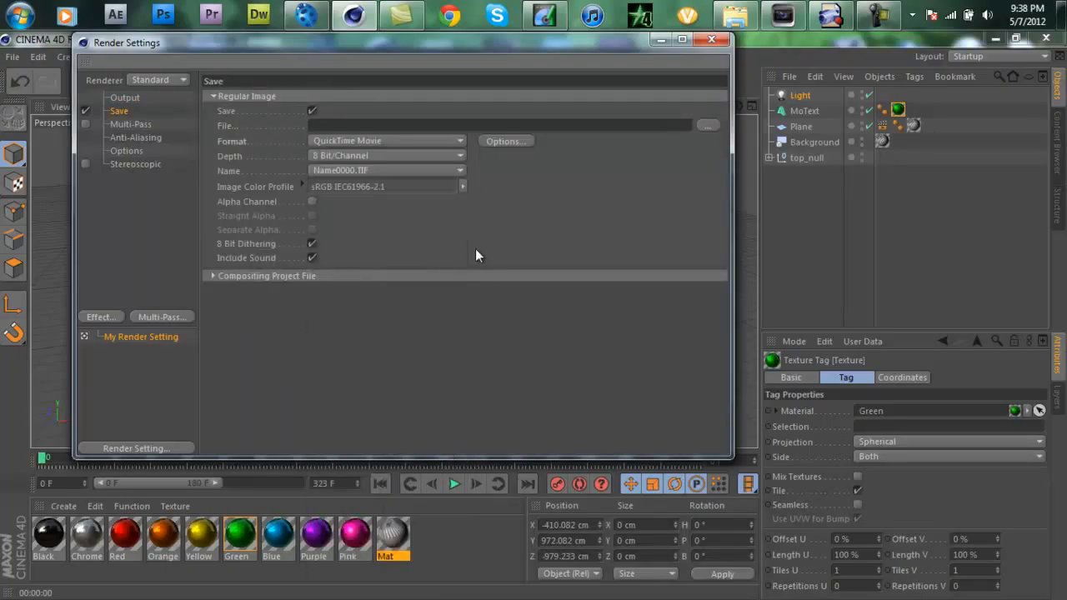
pyautogui.click(708, 125)
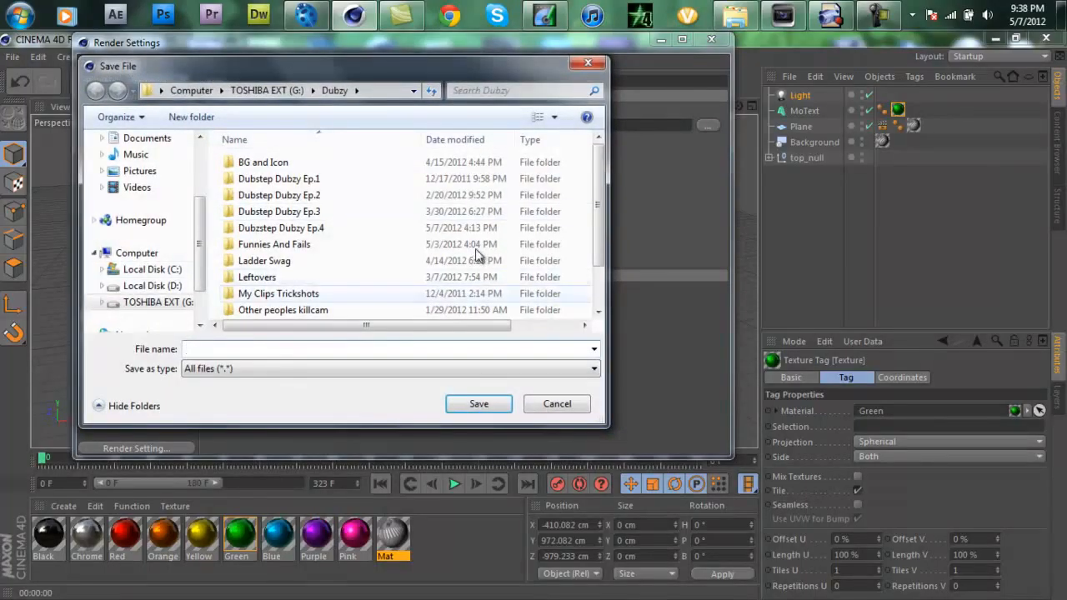
pyautogui.click(556, 403)
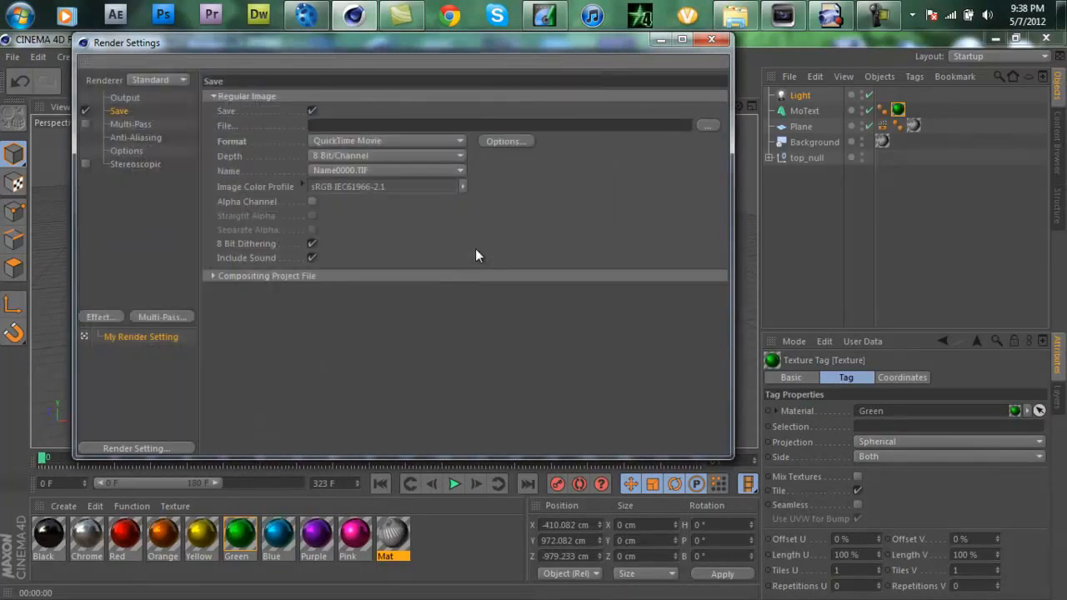
pyautogui.click(711, 40)
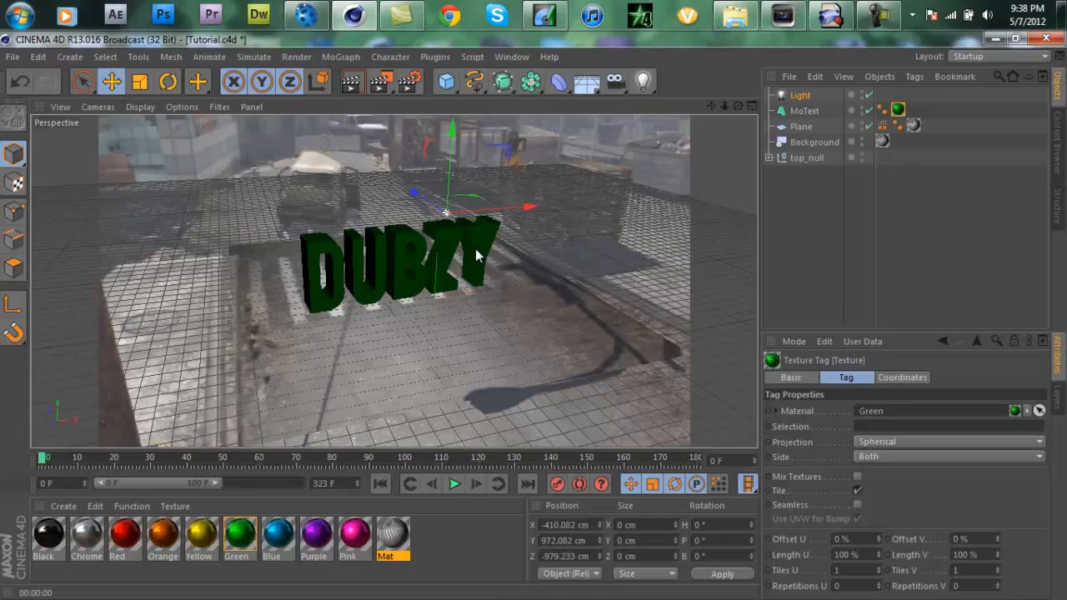
# Play the shot to frame 16 to preview the text in the widened frame
pyautogui.press('F8')
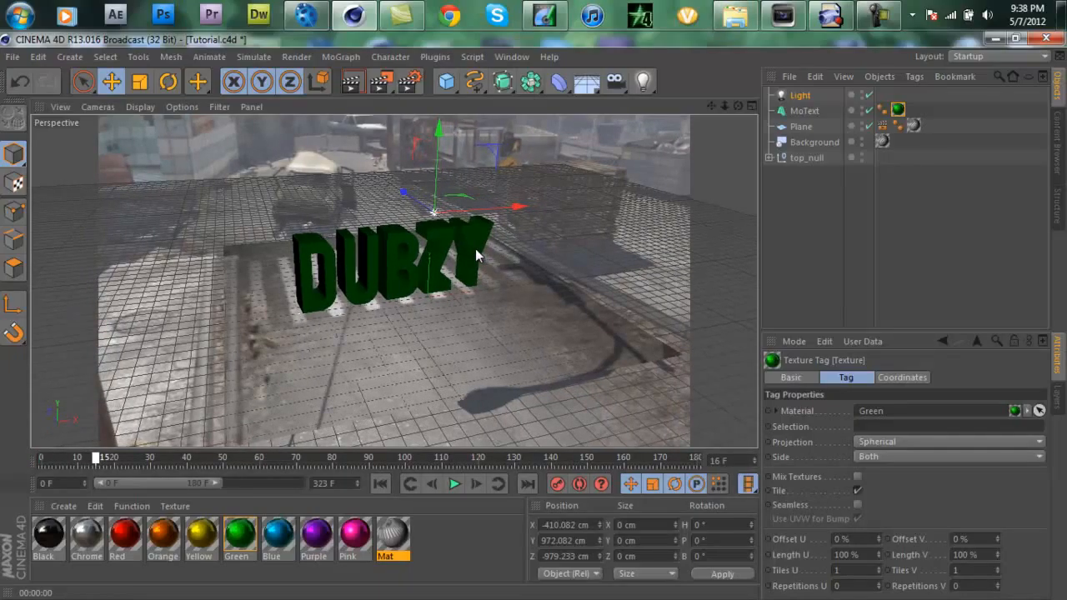
pyautogui.press('F9')
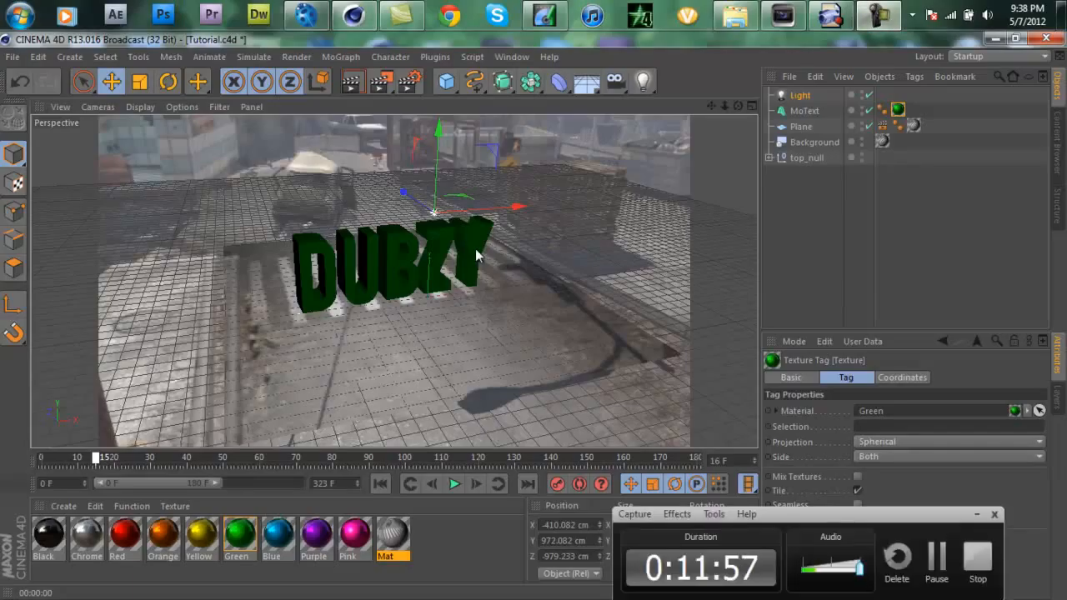